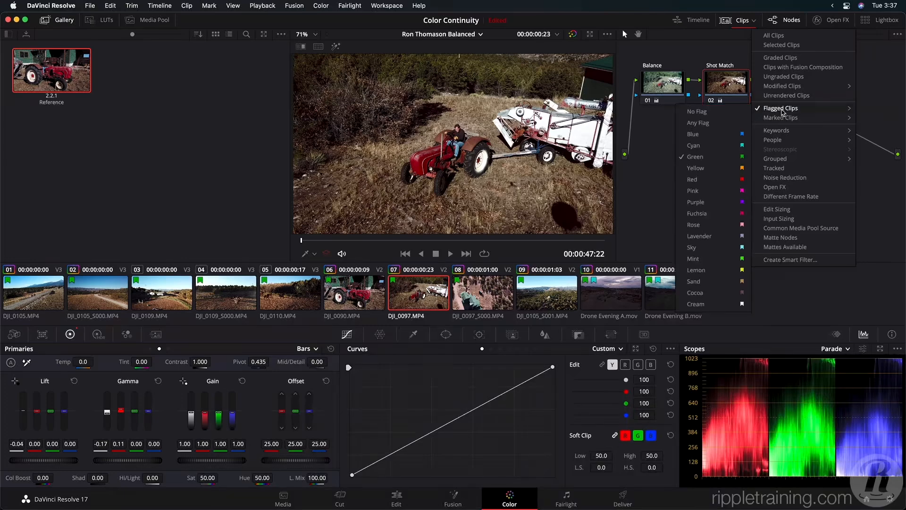
Filter the clips so that only those flagged cyan are shown.
{"action": "left_click", "coordinate": [717, 149]}
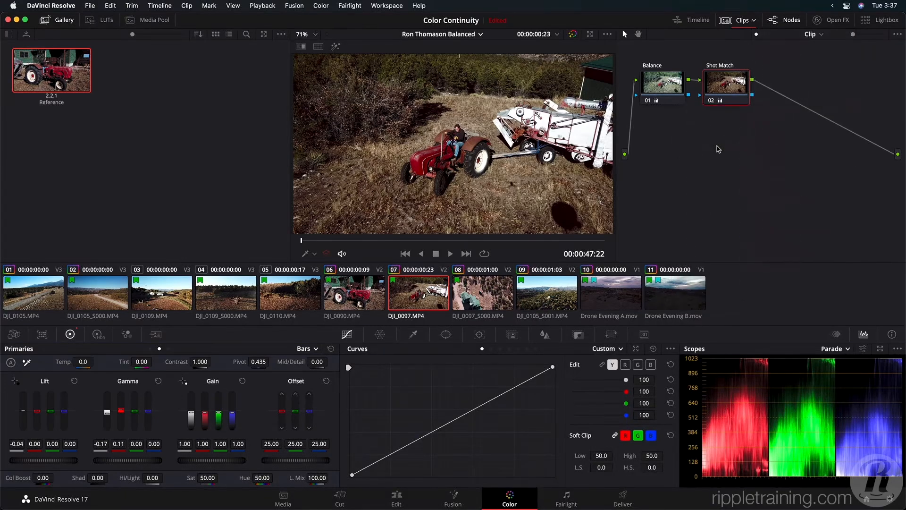
{"action": "left_click", "coordinate": [754, 20]}
{"action": "mouse_move", "coordinate": [783, 108]}
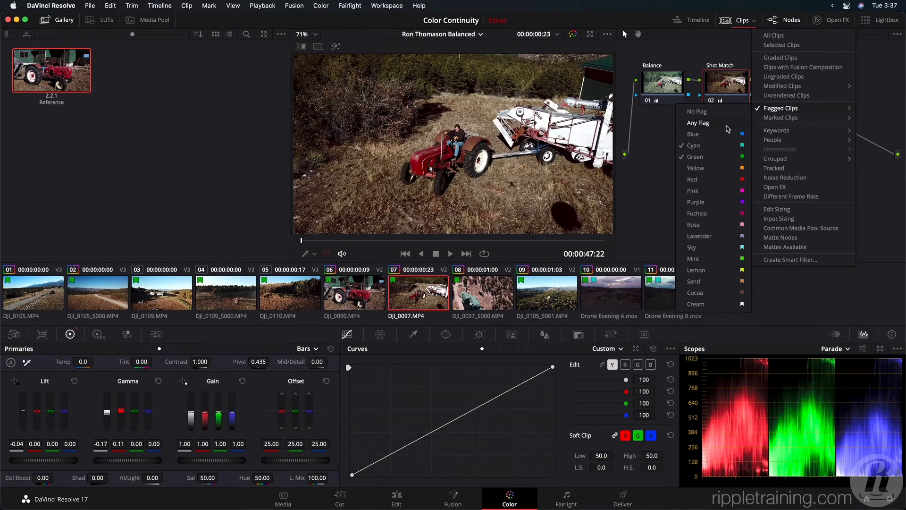
{"action": "left_click", "coordinate": [716, 156]}
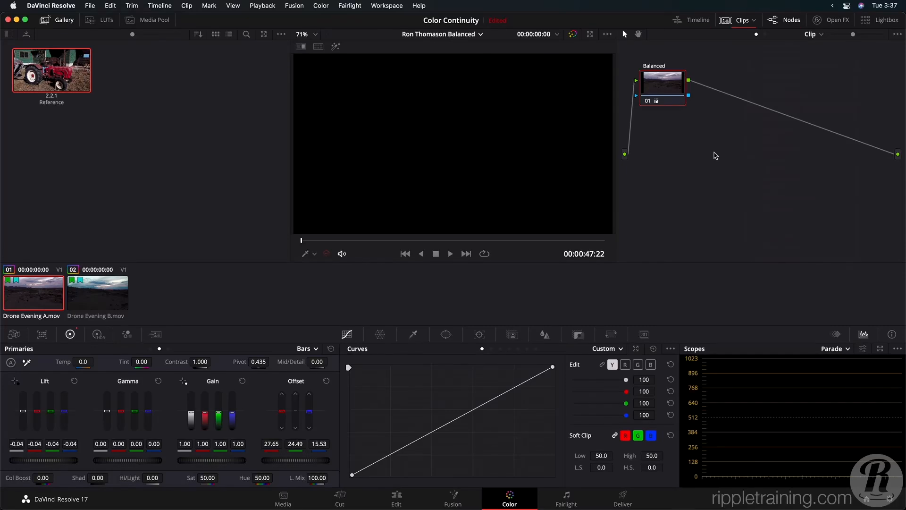
Compare the Drone Evening A and Drone Evening B clips, examining their images and RGB parade scopes.
{"action": "left_click", "coordinate": [85, 291]}
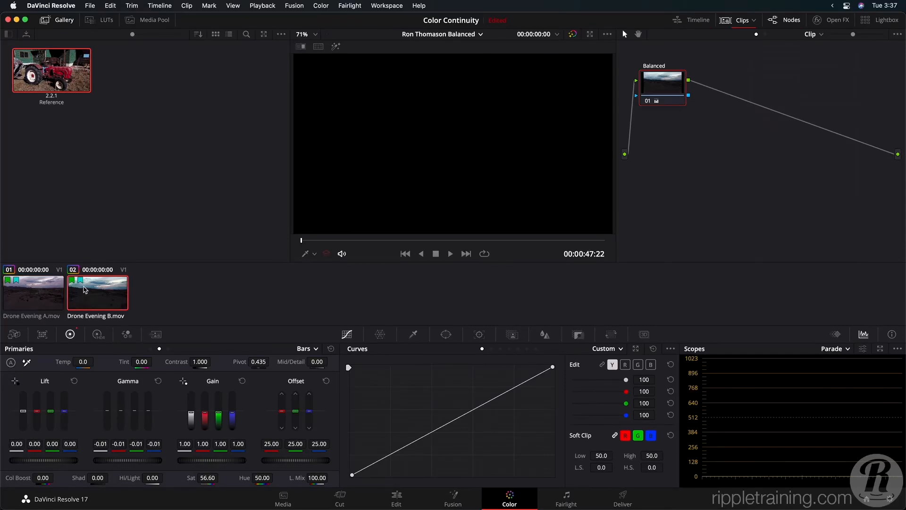
{"action": "left_click", "coordinate": [50, 297]}
{"action": "left_click", "coordinate": [87, 296]}
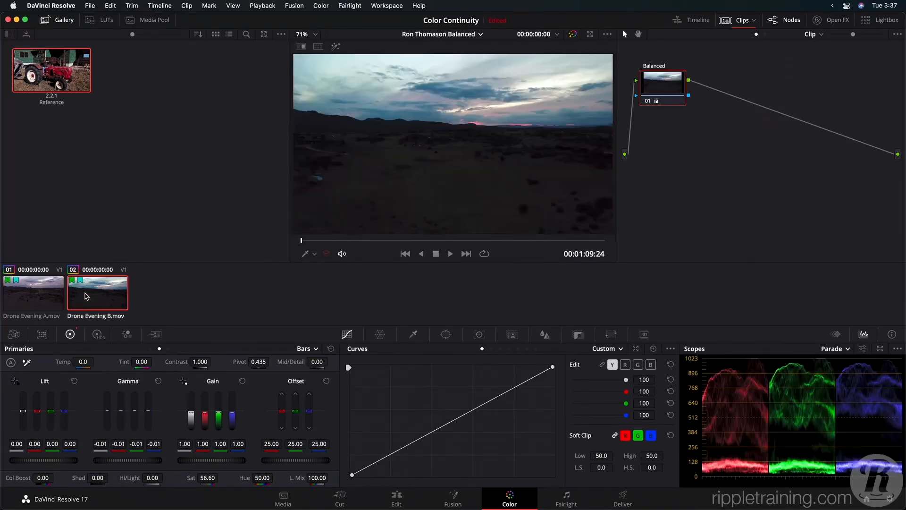
{"action": "left_click", "coordinate": [47, 296]}
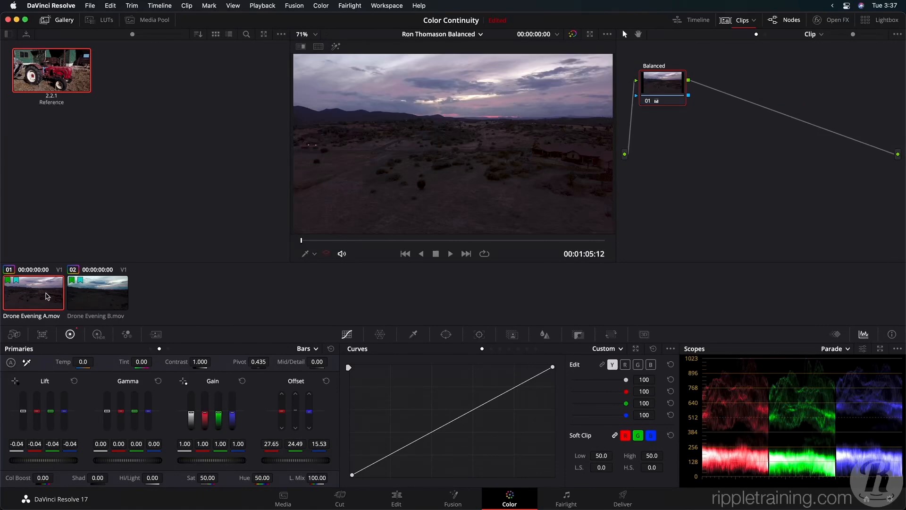
{"action": "left_click", "coordinate": [82, 295]}
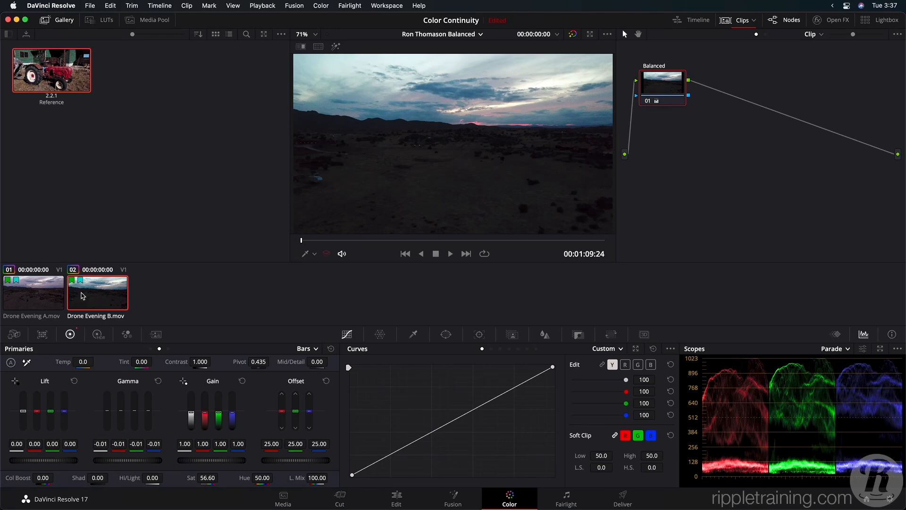
{"action": "left_click", "coordinate": [40, 294]}
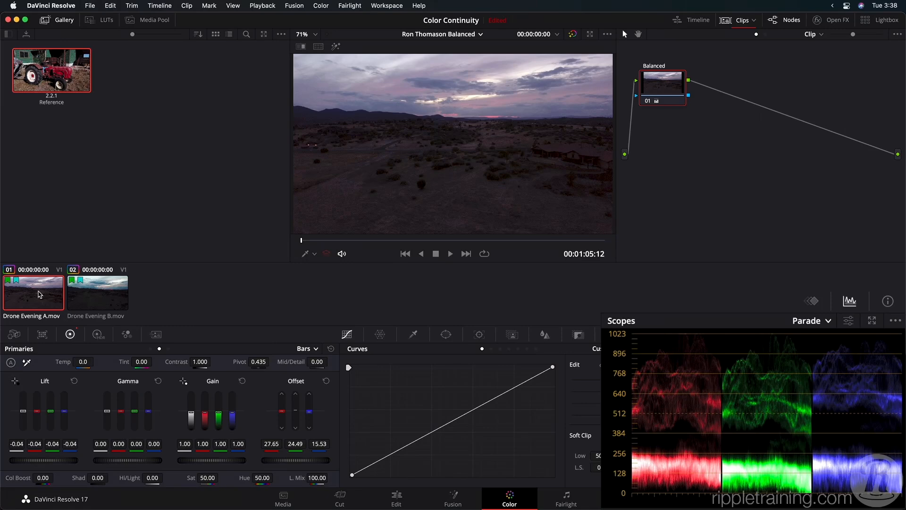
{"action": "left_click", "coordinate": [83, 293]}
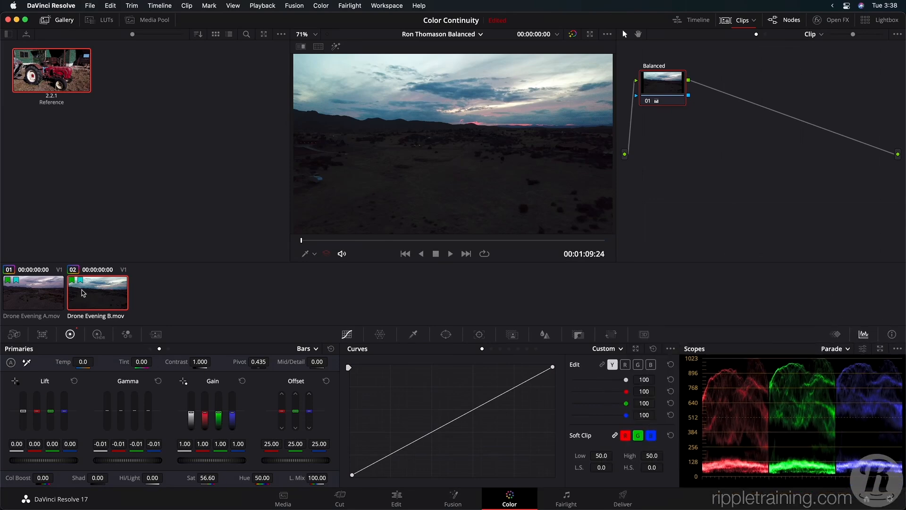
{"action": "left_click", "coordinate": [55, 292]}
{"action": "left_click", "coordinate": [91, 298]}
Add a serial node after Balanced on the Drone Evening A clip and label it "Shot Match".
{"action": "left_click", "coordinate": [45, 295]}
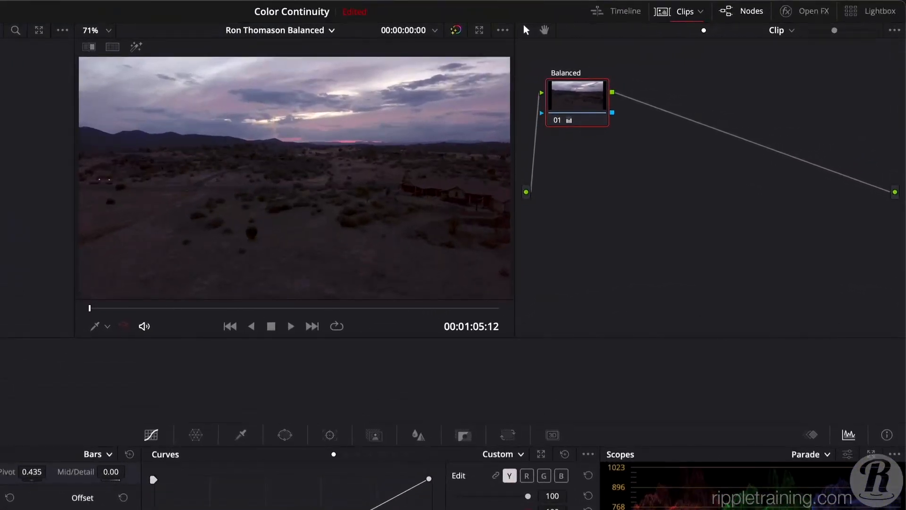
{"action": "key", "text": "alt+s"}
{"action": "key", "text": "Tab"}
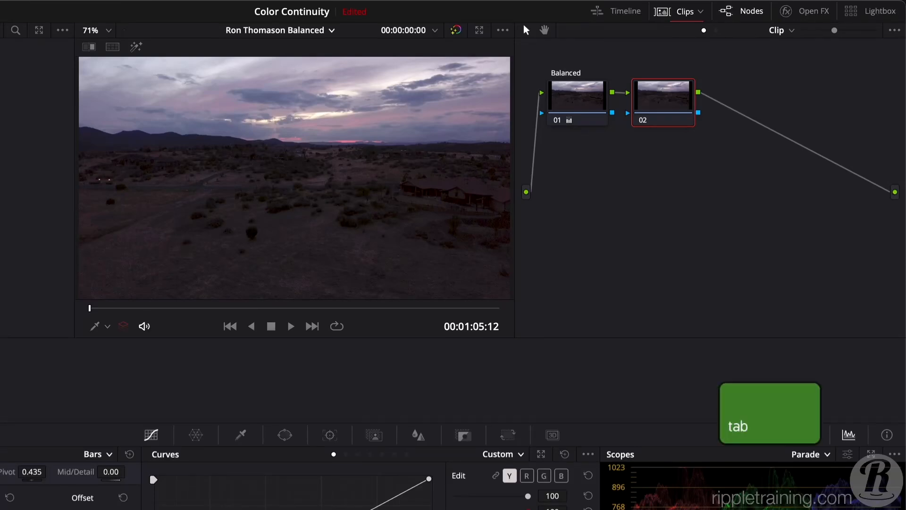
{"action": "type", "text": "Shot Match"}
{"action": "key", "text": "Return"}
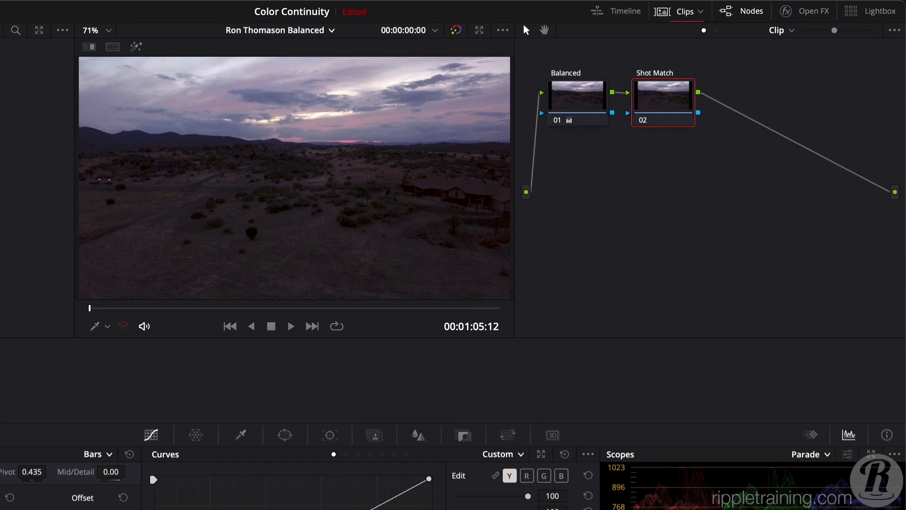
Wipe Drone Evening B against Drone Evening A in the viewer and invert the wipe back and forth.
{"action": "right_click", "coordinate": [123, 398]}
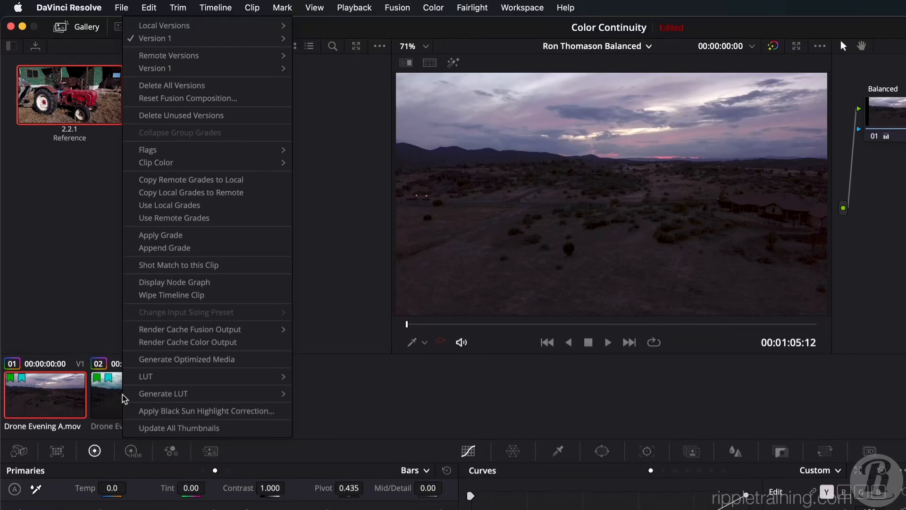
{"action": "left_click", "coordinate": [221, 296]}
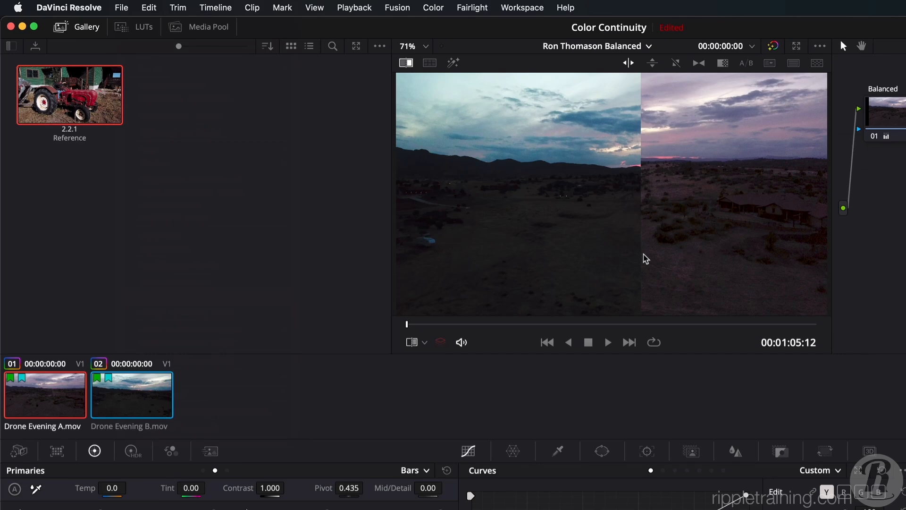
{"action": "key", "text": "alt+w"}
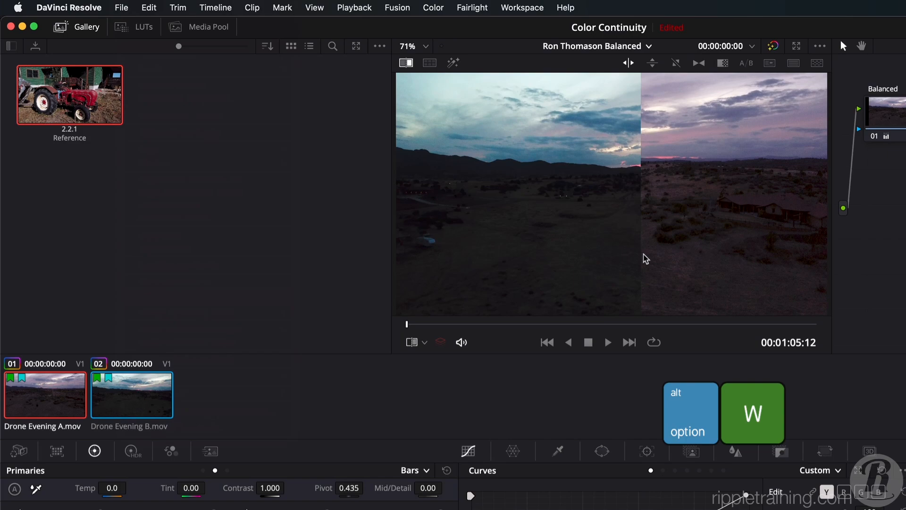
{"action": "key", "text": "alt+w"}
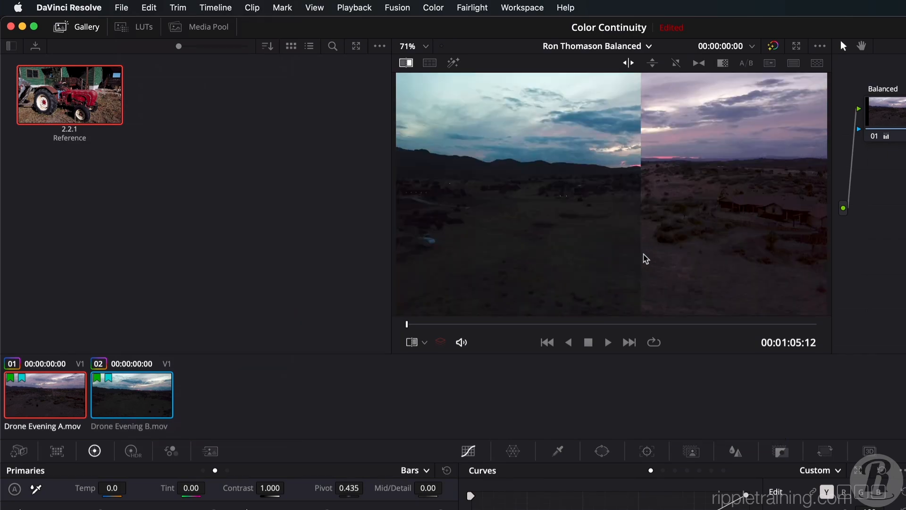
{"action": "key", "text": "alt+w"}
{"action": "key", "text": "alt+w"}
Switch the wipe off and on to compare the clips, and move its divider to the middle of the image.
{"action": "key", "text": "ctrl+w"}
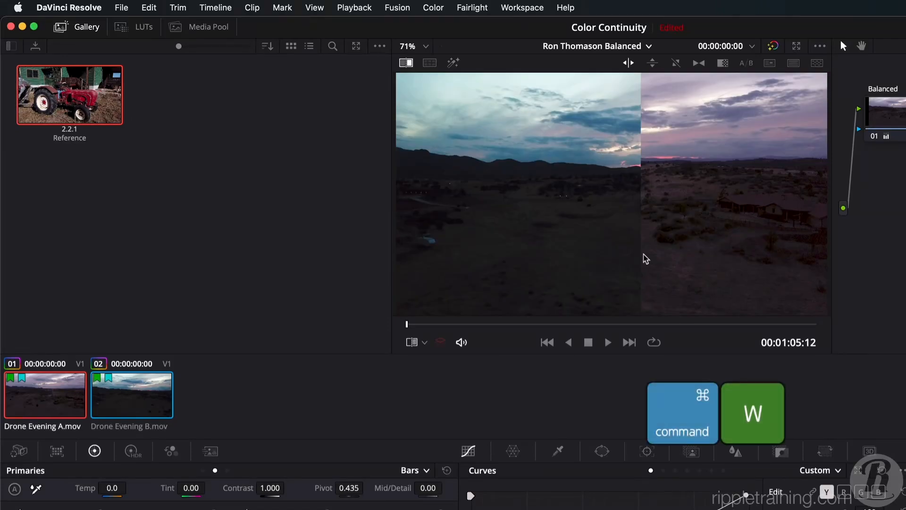
{"action": "key", "text": "super+w"}
{"action": "key", "text": "super+w"}
{"action": "key", "text": "super+w"}
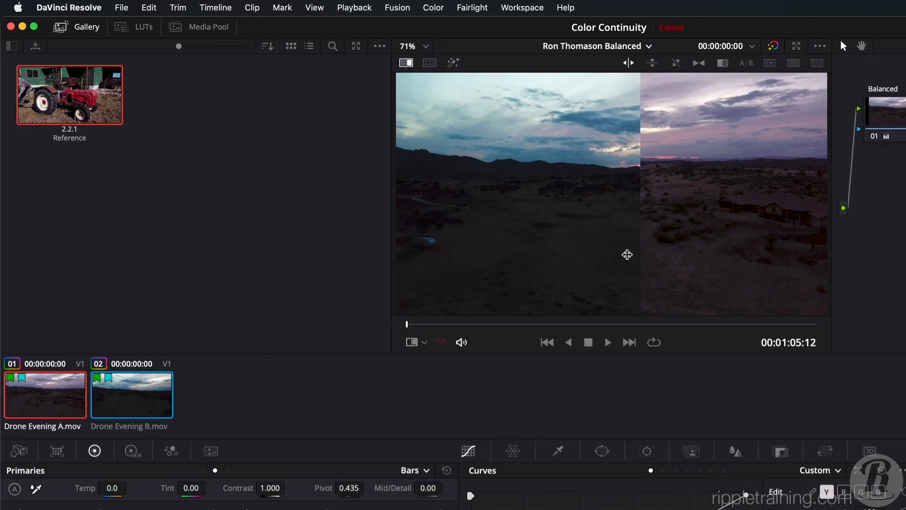
{"action": "left_click_drag", "start_coordinate": [628, 253], "coordinate": [611, 263]}
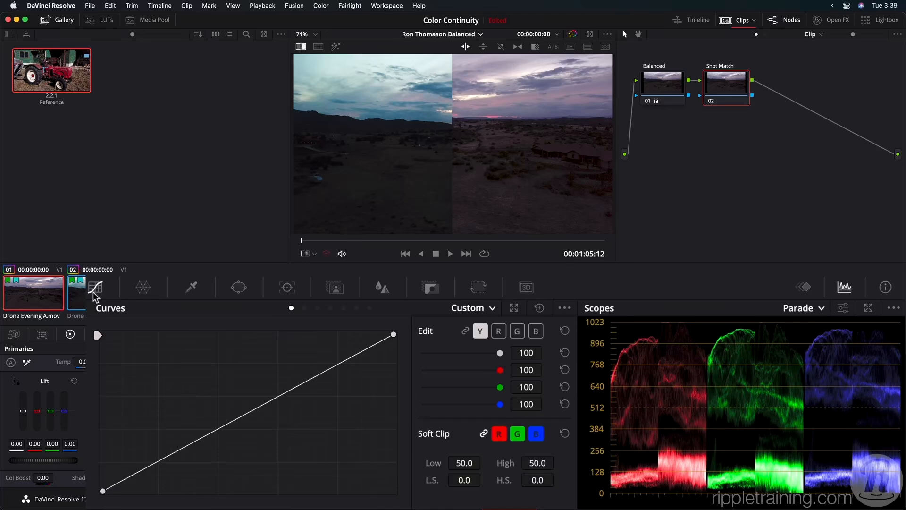
Try lowering the red curve's shadows with a control point, and remove that point.
{"action": "left_click", "coordinate": [499, 332]}
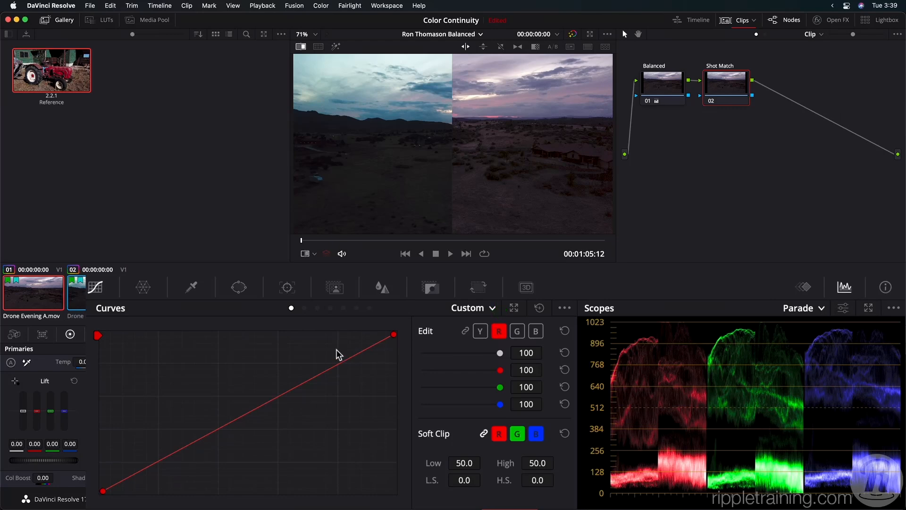
{"action": "left_click", "coordinate": [152, 463]}
{"action": "mouse_move", "coordinate": [152, 464]}
{"action": "left_mouse_down"}
{"action": "mouse_move", "coordinate": [160, 485]}
{"action": "mouse_move", "coordinate": [156, 477]}
{"action": "left_mouse_up"}
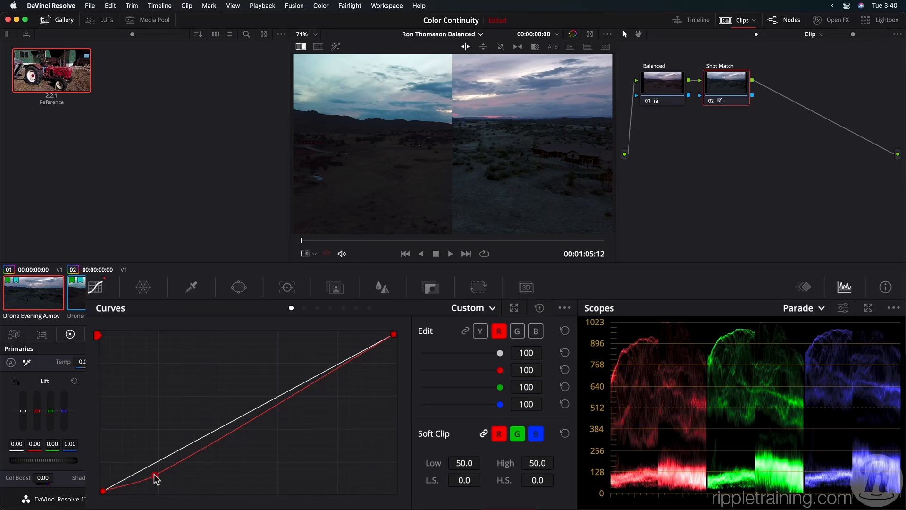
{"action": "right_click", "coordinate": [154, 474]}
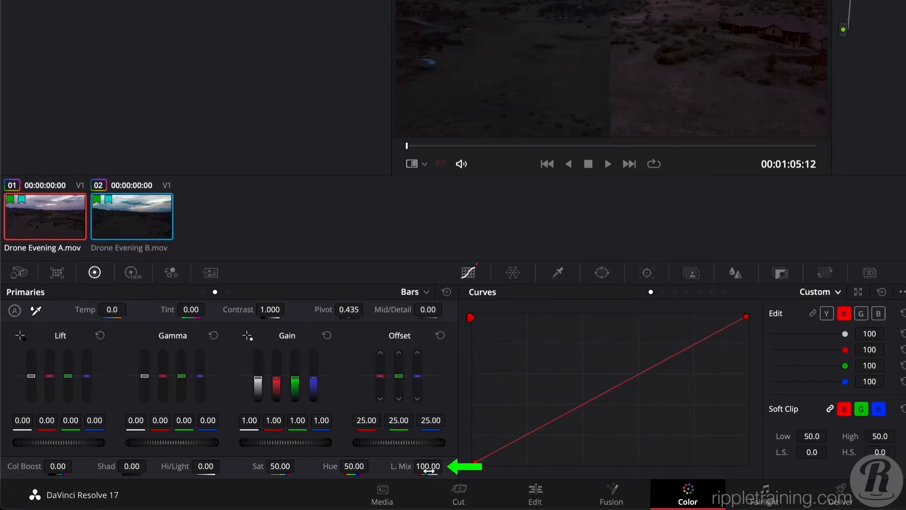
Set the luminance mix to 0.00 and lower the red curve's shadows with a control point in the Shot Match node.
{"action": "left_click_drag", "start_coordinate": [429, 467], "coordinate": [278, 467]}
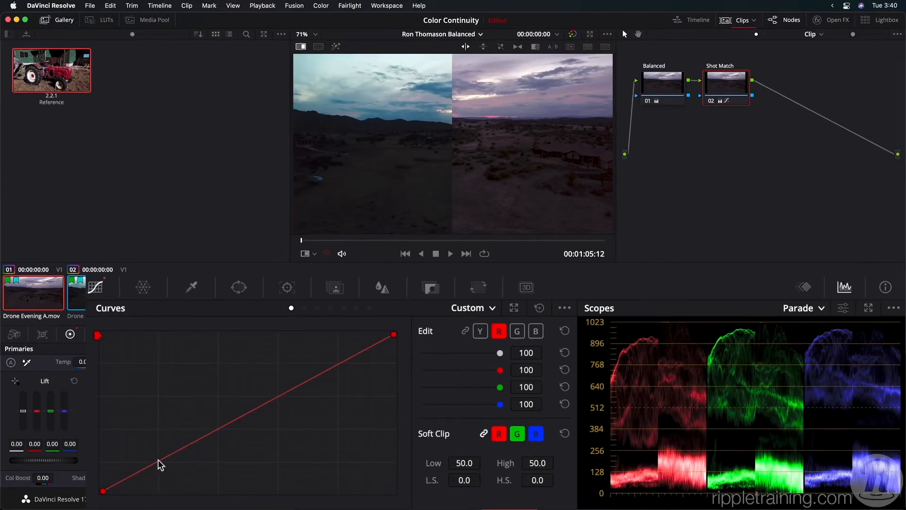
{"action": "left_click_drag", "start_coordinate": [159, 461], "coordinate": [162, 482]}
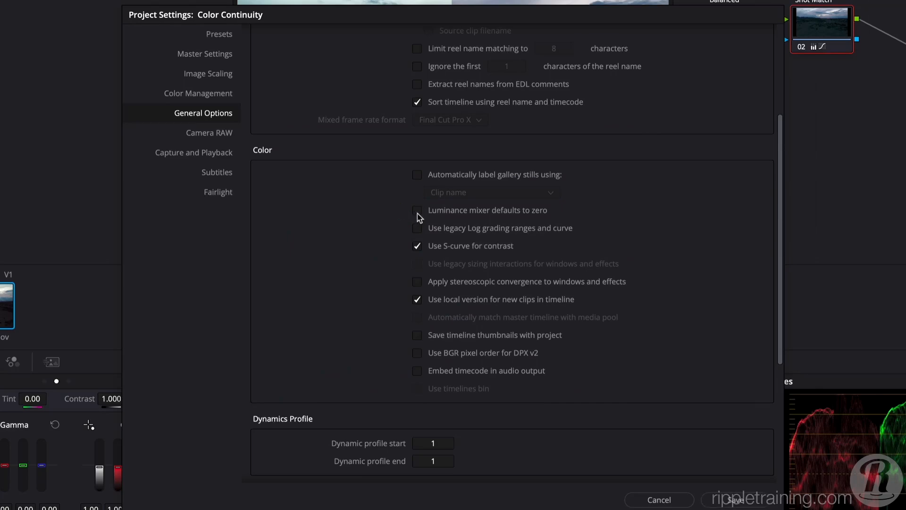
{"action": "left_click", "coordinate": [663, 498]}
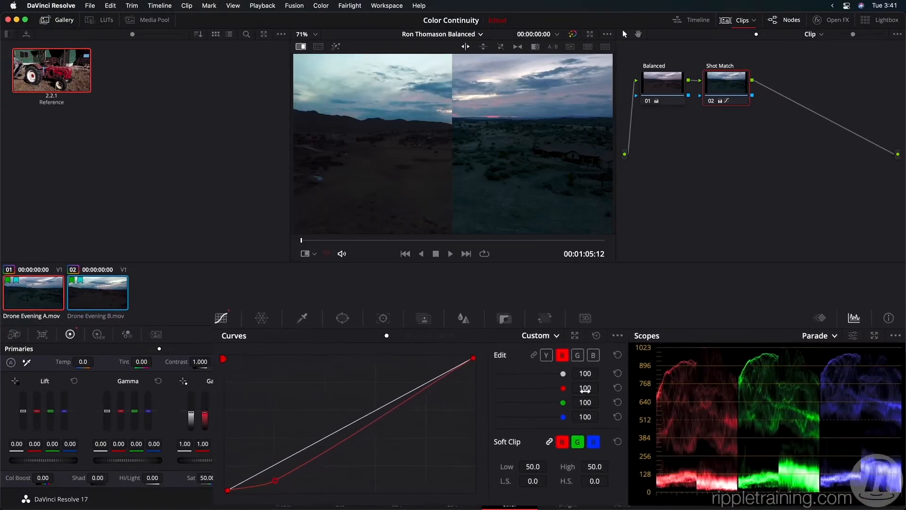
Add a shadow control point to the green and blue curves and lower each to match the reference clip's shadows.
{"action": "left_click", "coordinate": [640, 365]}
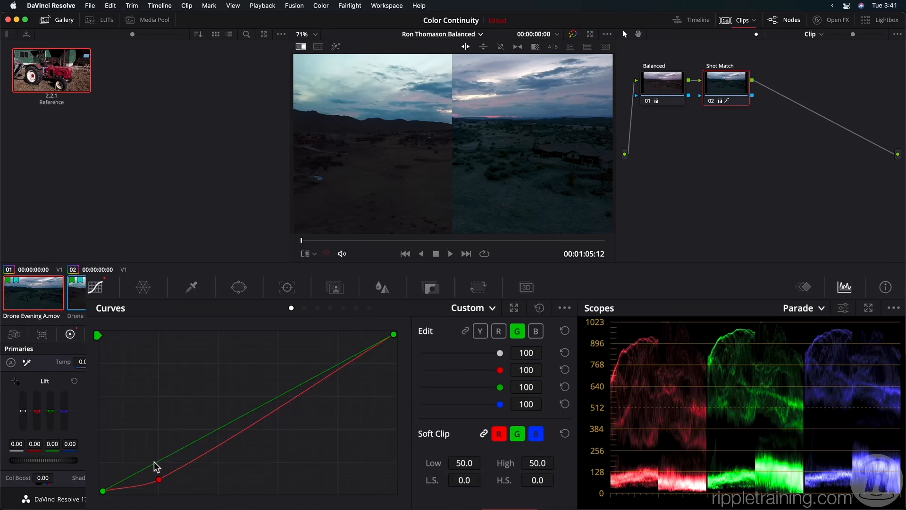
{"action": "left_click_drag", "start_coordinate": [154, 462], "coordinate": [156, 476]}
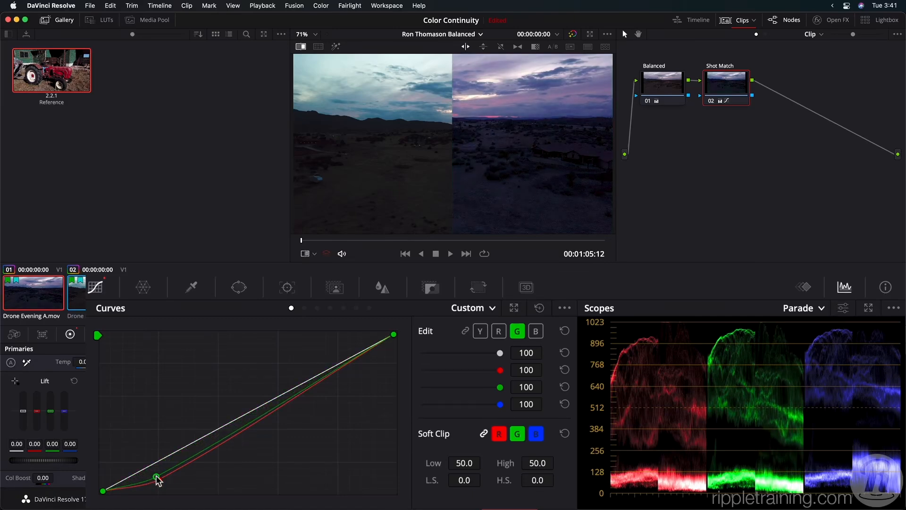
{"action": "left_click", "coordinate": [535, 330]}
{"action": "left_click", "coordinate": [157, 461]}
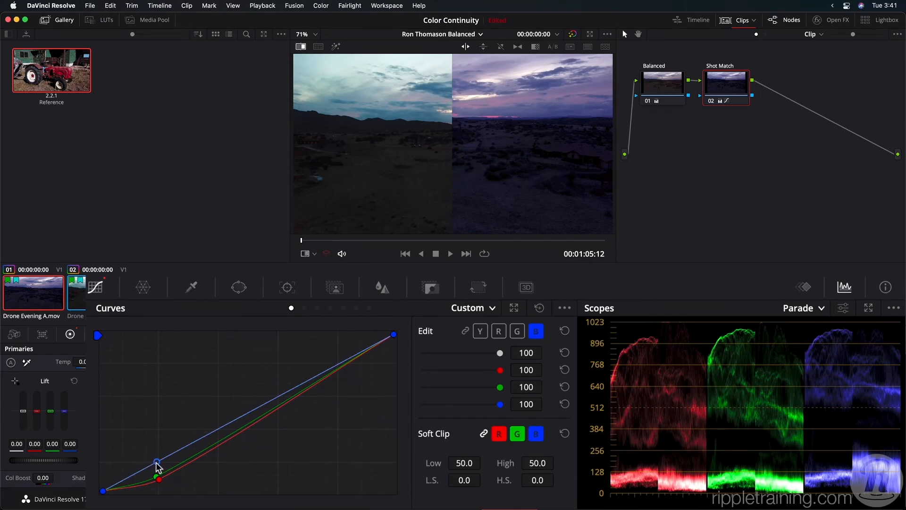
{"action": "left_click_drag", "start_coordinate": [156, 462], "coordinate": [156, 478]}
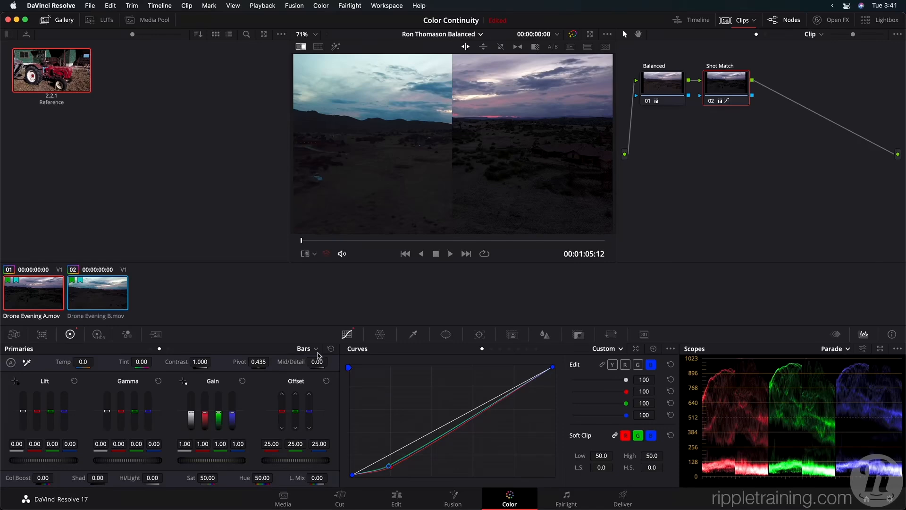
Switch the primaries to color wheels and raise the master offset to 27.95.
{"action": "left_click", "coordinate": [315, 349]}
{"action": "left_click", "coordinate": [319, 362]}
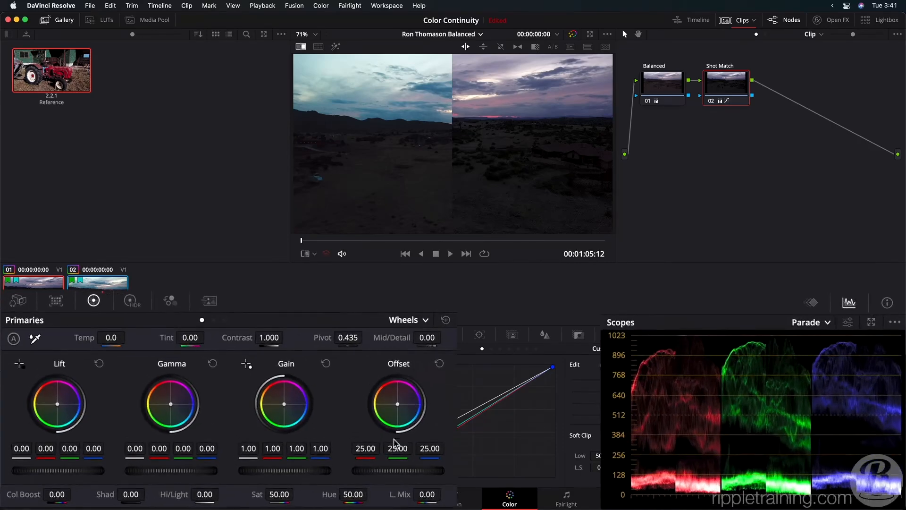
{"action": "mouse_move", "coordinate": [391, 474]}
{"action": "left_mouse_down"}
{"action": "mouse_move", "coordinate": [422, 474]}
{"action": "mouse_move", "coordinate": [365, 474]}
{"action": "mouse_move", "coordinate": [388, 468]}
{"action": "left_mouse_up"}
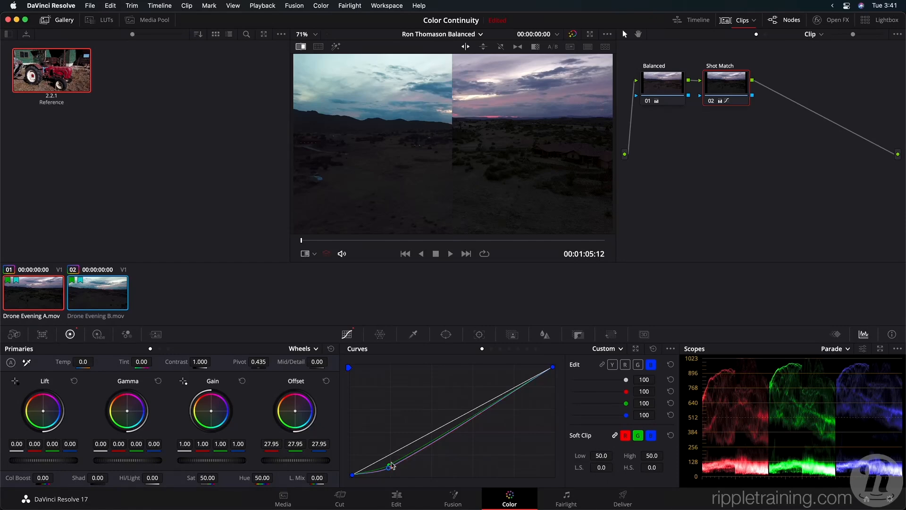
Nudge the red curve's shadow point slightly lower and toggle the Shot Match node off and on to check the match.
{"action": "left_click", "coordinate": [625, 365]}
{"action": "left_click_drag", "start_coordinate": [389, 467], "coordinate": [390, 470]}
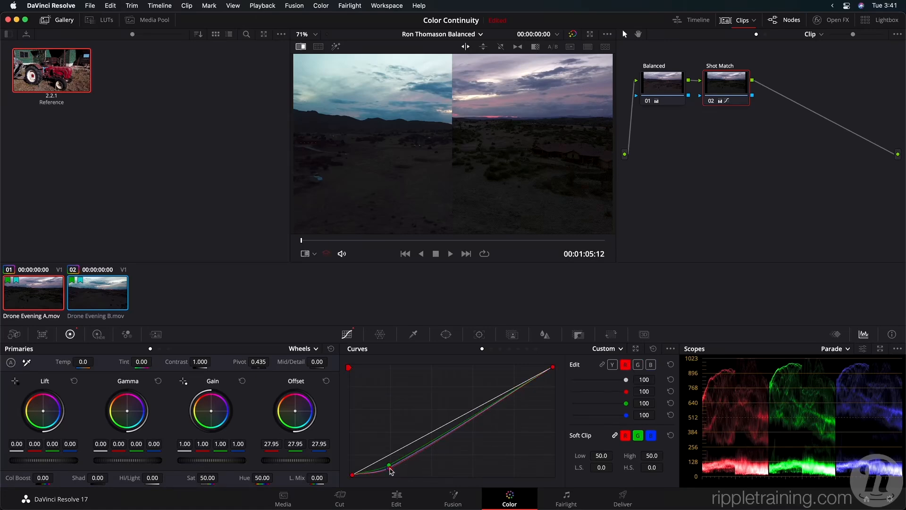
{"action": "key", "text": "ctrl+d"}
{"action": "key", "text": "ctrl+d"}
{"action": "key", "text": "ctrl+d"}
{"action": "key", "text": "ctrl+d"}
Shift the wipe divider slightly and lower the red curve's highlight end point to reduce red in the sky.
{"action": "mouse_move", "coordinate": [452, 163]}
{"action": "left_mouse_down"}
{"action": "mouse_move", "coordinate": [345, 174]}
{"action": "mouse_move", "coordinate": [475, 172]}
{"action": "mouse_move", "coordinate": [454, 179]}
{"action": "left_mouse_up"}
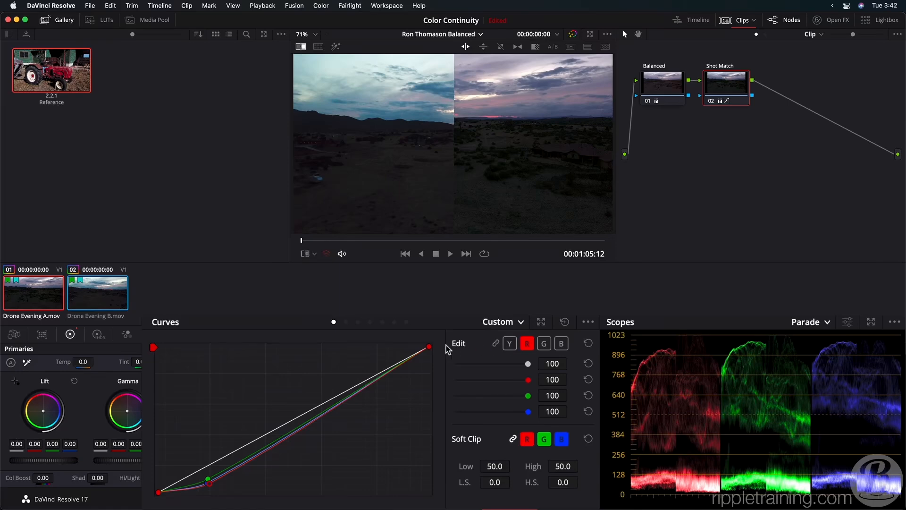
{"action": "left_click_drag", "start_coordinate": [428, 345], "coordinate": [435, 360]}
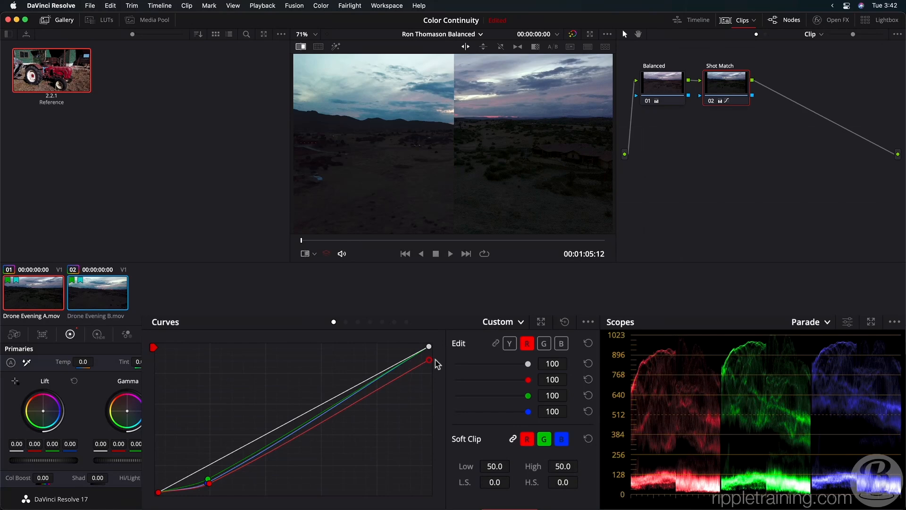
{"action": "left_click_drag", "start_coordinate": [435, 359], "coordinate": [435, 361]}
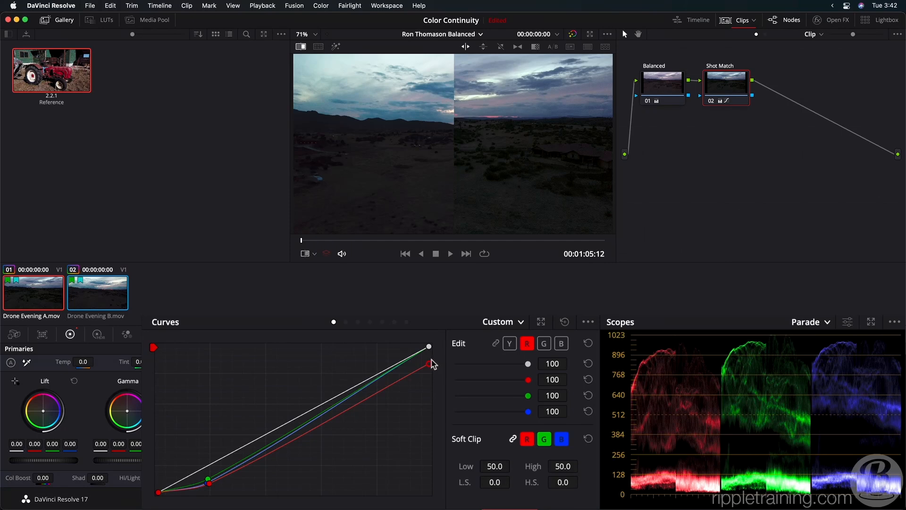
Add a highlight-side and a lower-midtone control point to the red curve to refine its slope, and raise its shadow point slightly.
{"action": "left_click", "coordinate": [353, 405]}
{"action": "left_click_drag", "start_coordinate": [353, 407], "coordinate": [354, 410]}
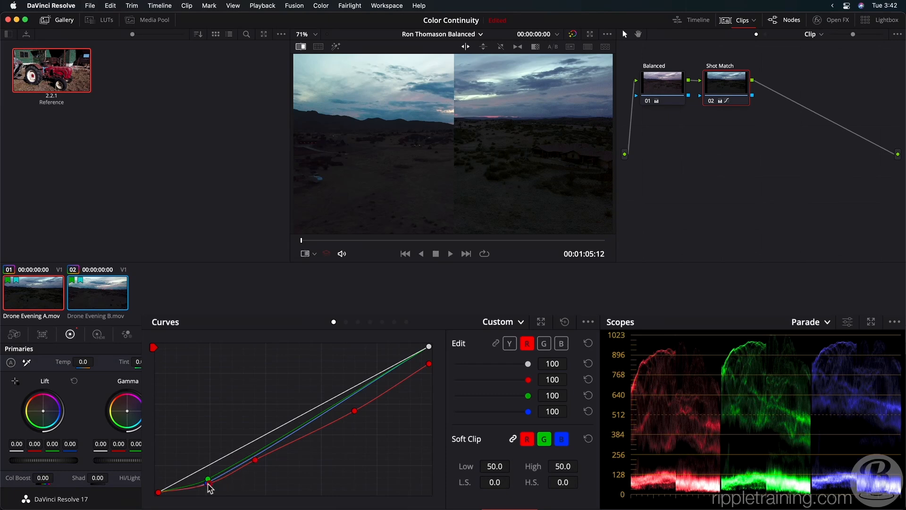
{"action": "left_click_drag", "start_coordinate": [208, 486], "coordinate": [212, 481]}
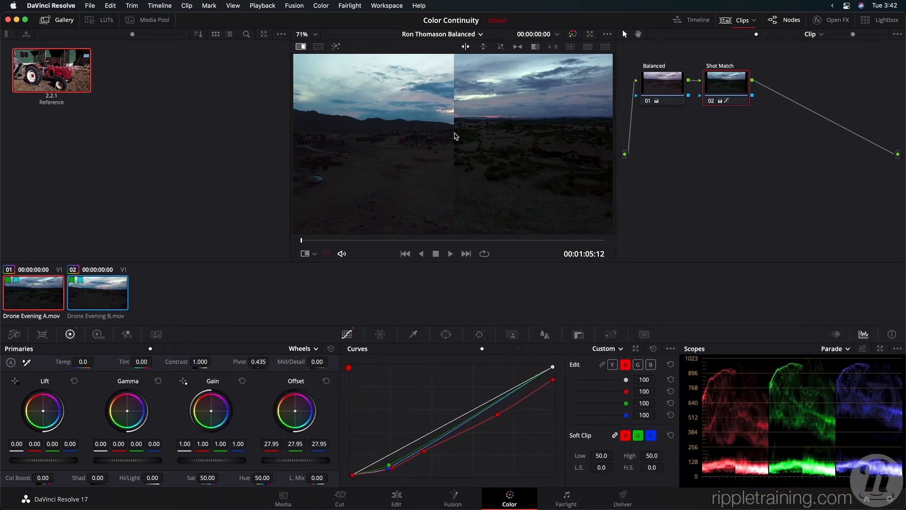
Shift the wipe divider slightly and toggle the Shot Match node off and on to compare the ground and sky with the reference.
{"action": "left_click_drag", "start_coordinate": [455, 137], "coordinate": [447, 172]}
{"action": "key", "text": "super+d"}
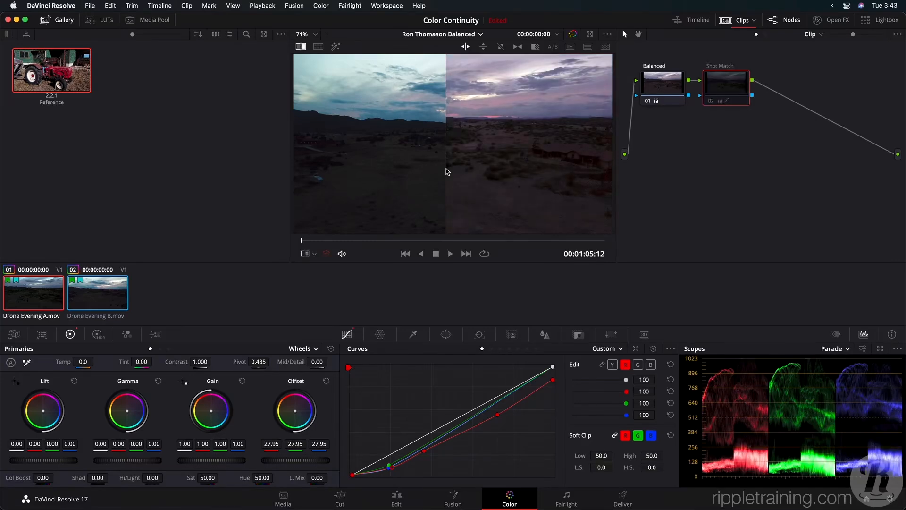
{"action": "key", "text": "super+d"}
{"action": "key", "text": "super+d"}
{"action": "key", "text": "super+d"}
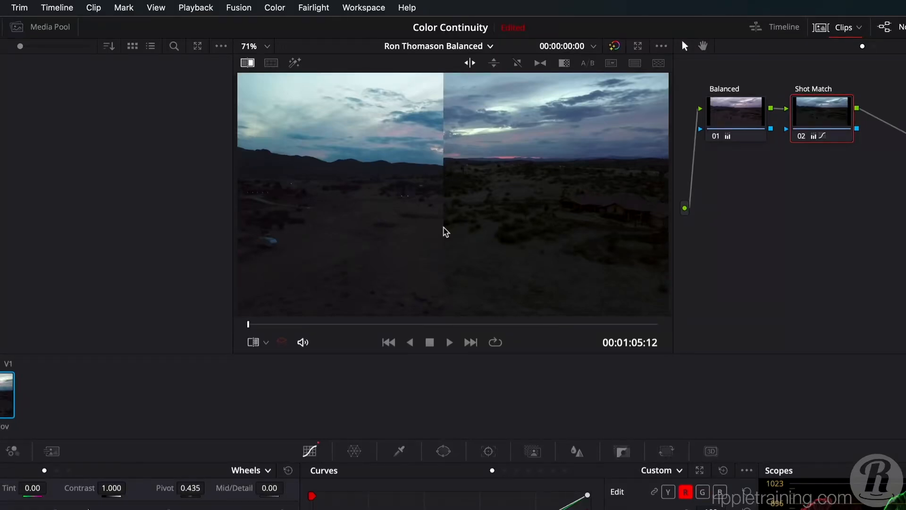
Turn off the wipe, show both Drone Evening clips in a Selected Clips split screen and switch the active clip between them.
{"action": "left_click", "coordinate": [247, 62]}
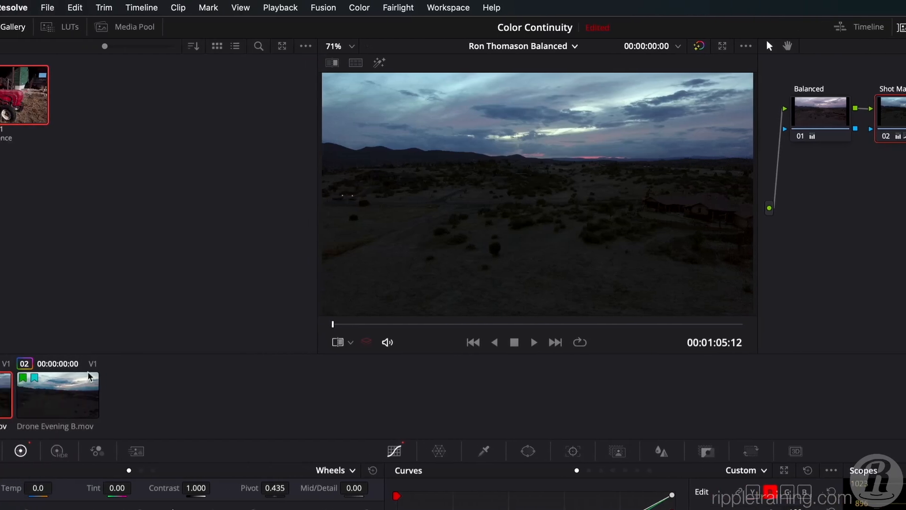
{"action": "left_click", "coordinate": [138, 410], "text": "shift"}
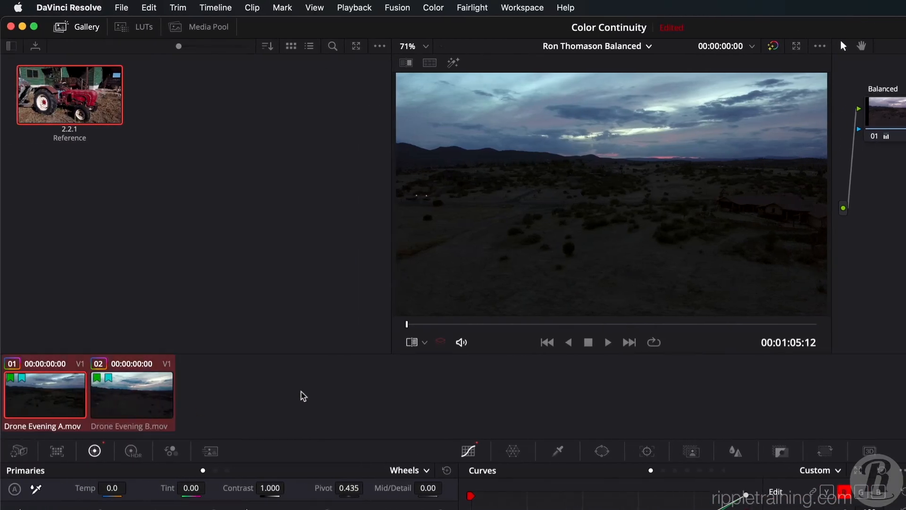
{"action": "right_click", "coordinate": [627, 184]}
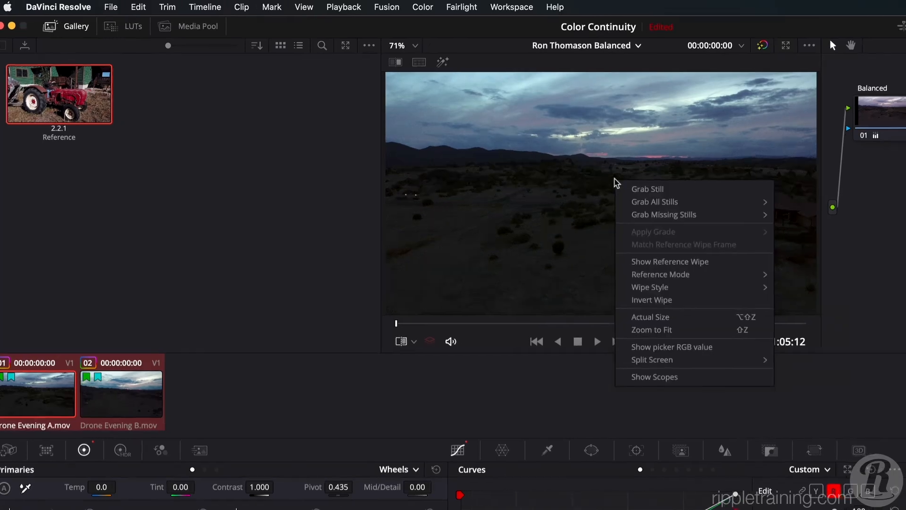
{"action": "mouse_move", "coordinate": [514, 342]}
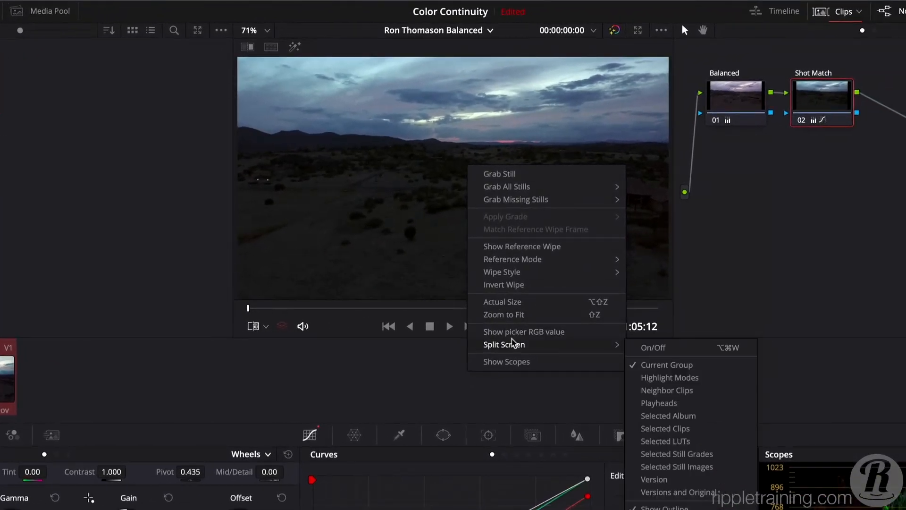
{"action": "left_click", "coordinate": [702, 432]}
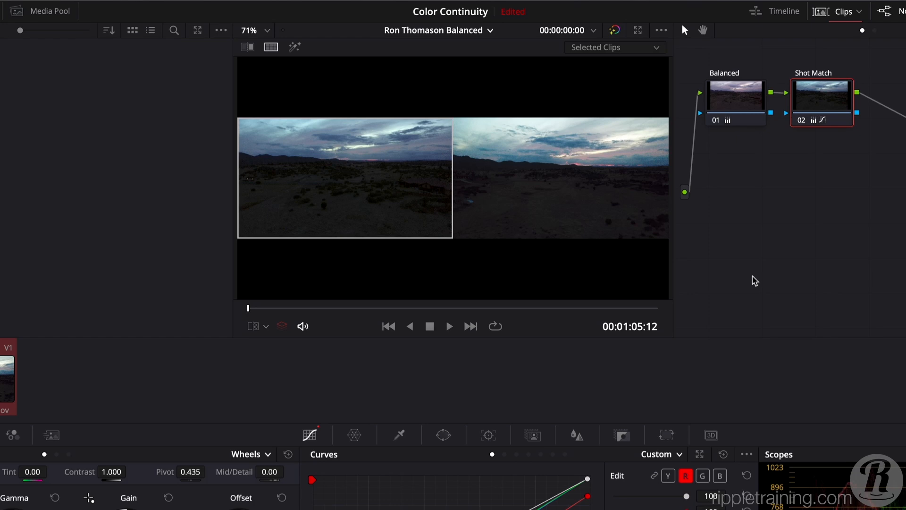
{"action": "left_click", "coordinate": [566, 178]}
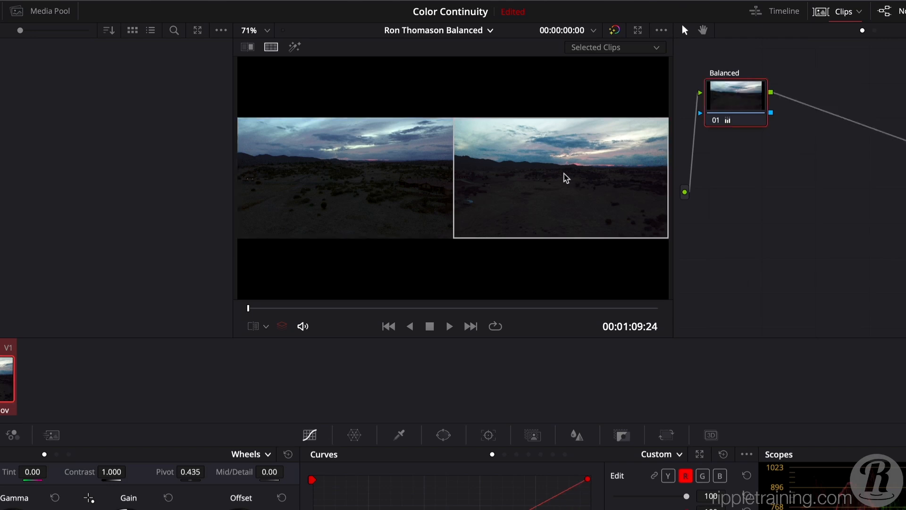
{"action": "left_click", "coordinate": [363, 182]}
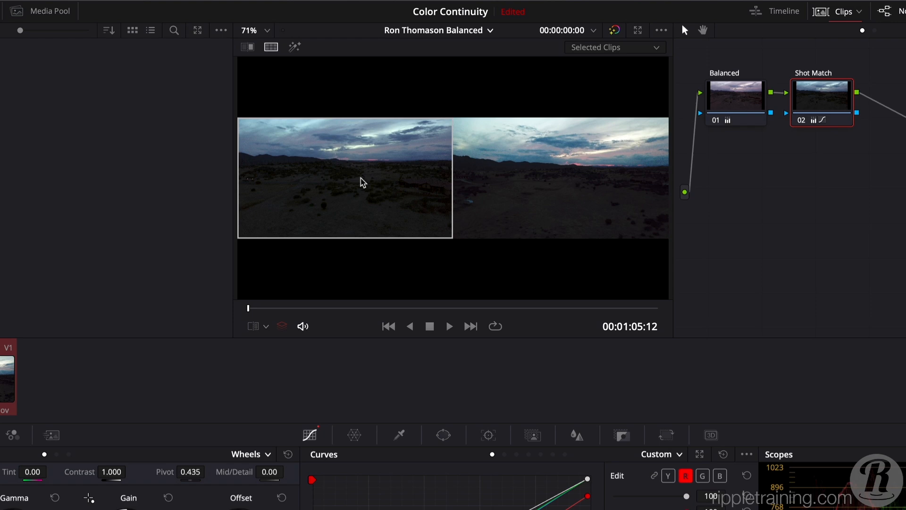
Change the split screen mode to Current Group and turn the split screen off.
{"action": "right_click", "coordinate": [523, 190]}
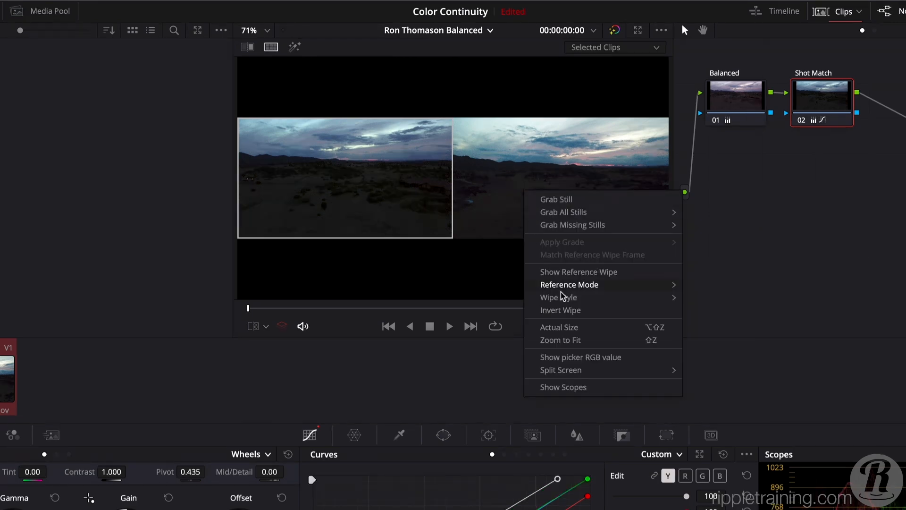
{"action": "mouse_move", "coordinate": [580, 373]}
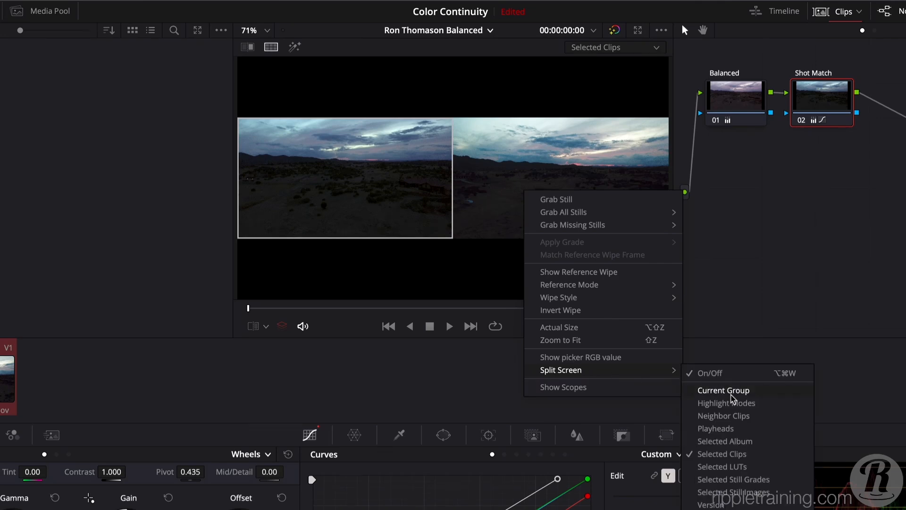
{"action": "left_click", "coordinate": [731, 391]}
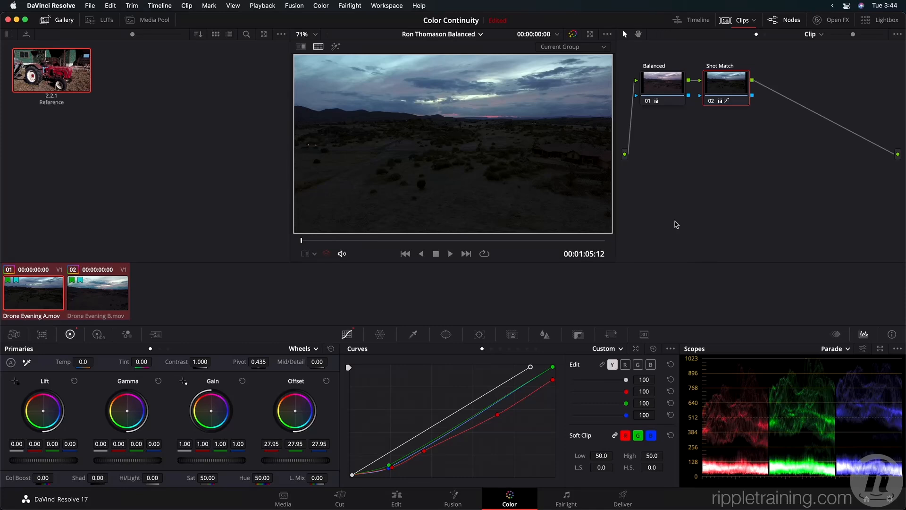
{"action": "left_click", "coordinate": [318, 47]}
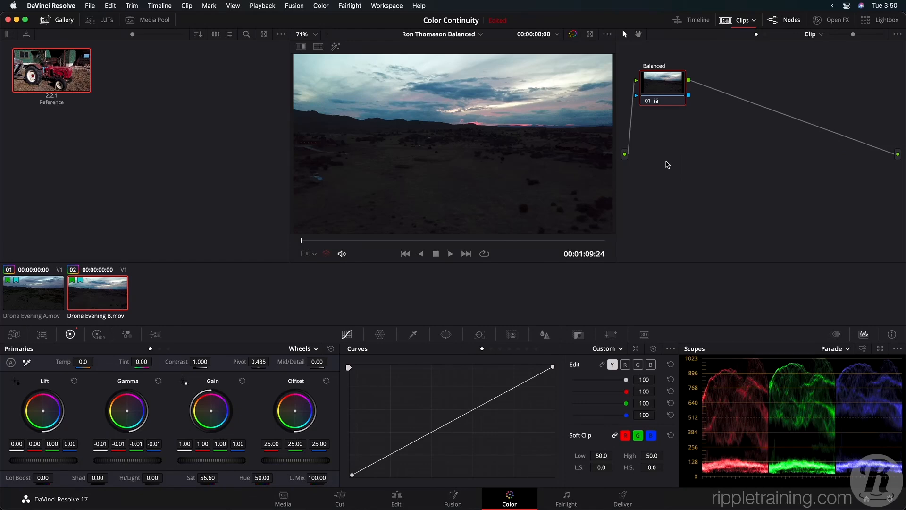
Remove the flagged-clips filter to show all clips and display the mini timeline.
{"action": "left_click", "coordinate": [754, 20]}
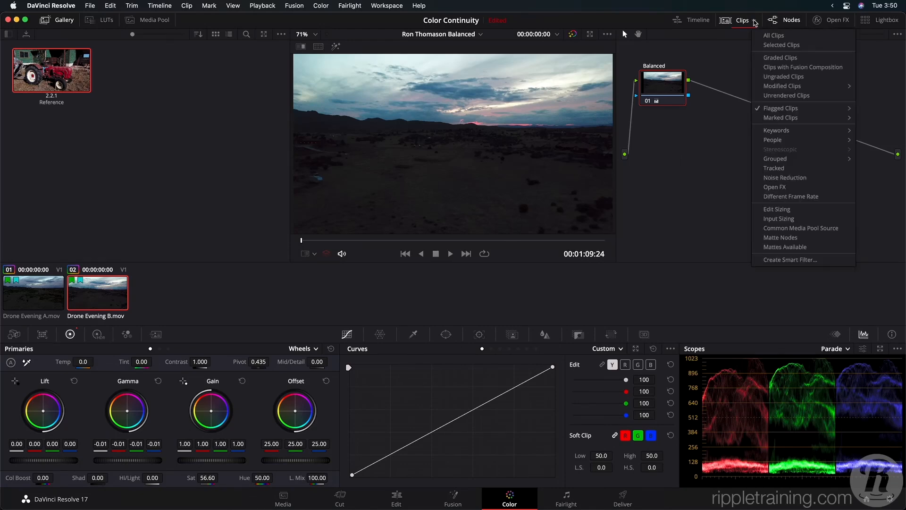
{"action": "left_click", "coordinate": [767, 41]}
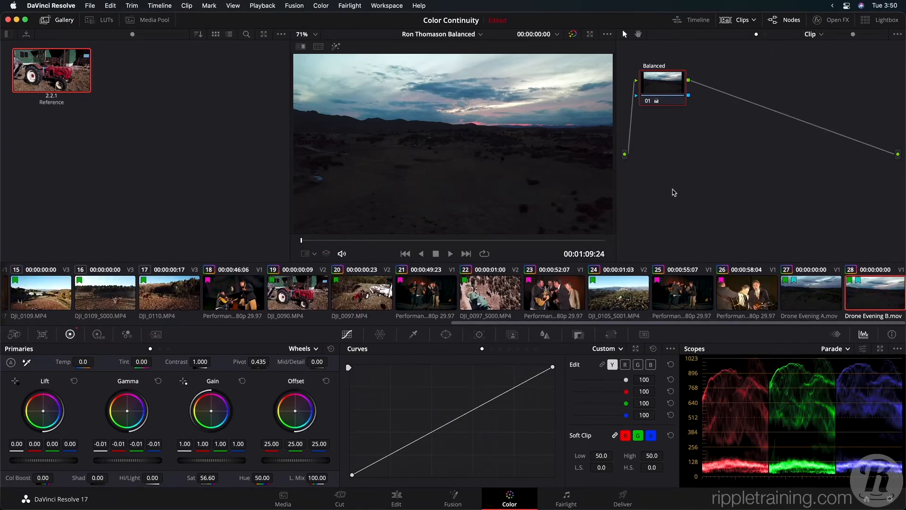
{"action": "left_click", "coordinate": [699, 20]}
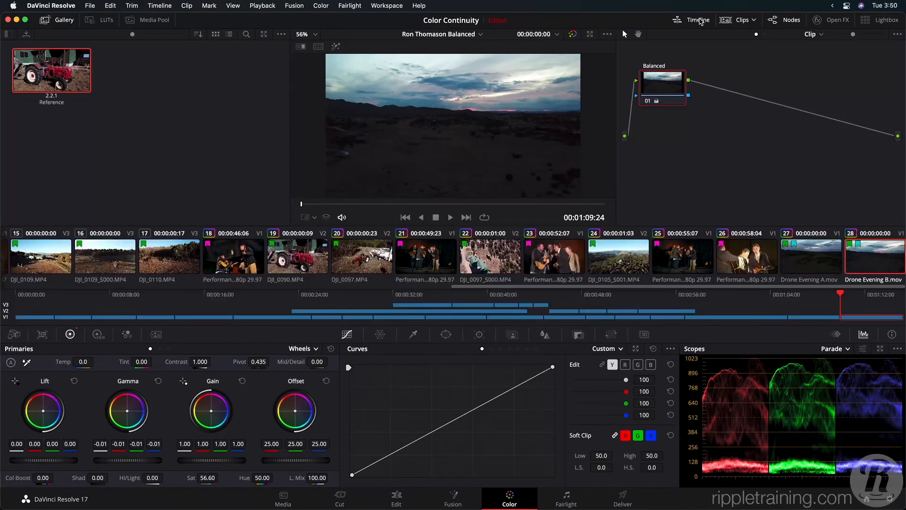
Select DJI_0105.MP4 for playhead A, activate Playhead B and place it at 00:00:38:15 in DJI_0105_S000.MP4.
{"action": "scroll", "coordinate": [661, 287], "scroll_direction": "left", "scroll_amount": 10}
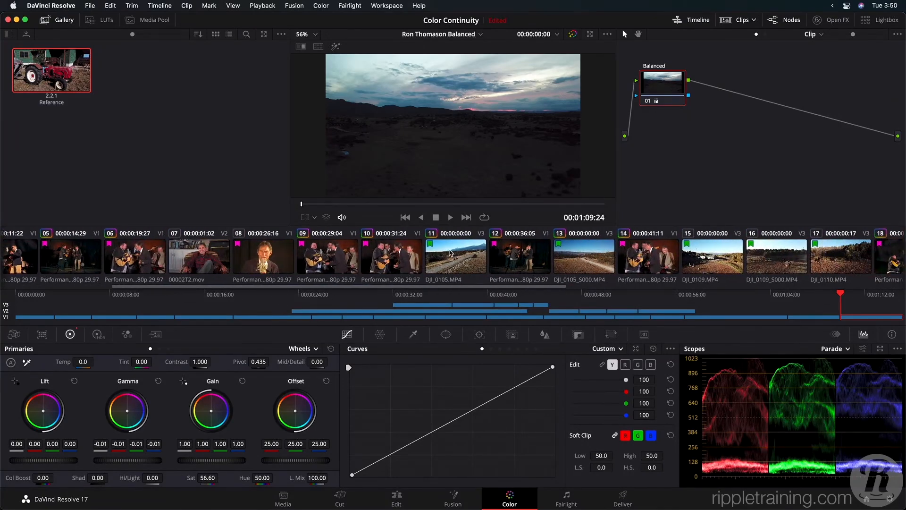
{"action": "left_click", "coordinate": [450, 255]}
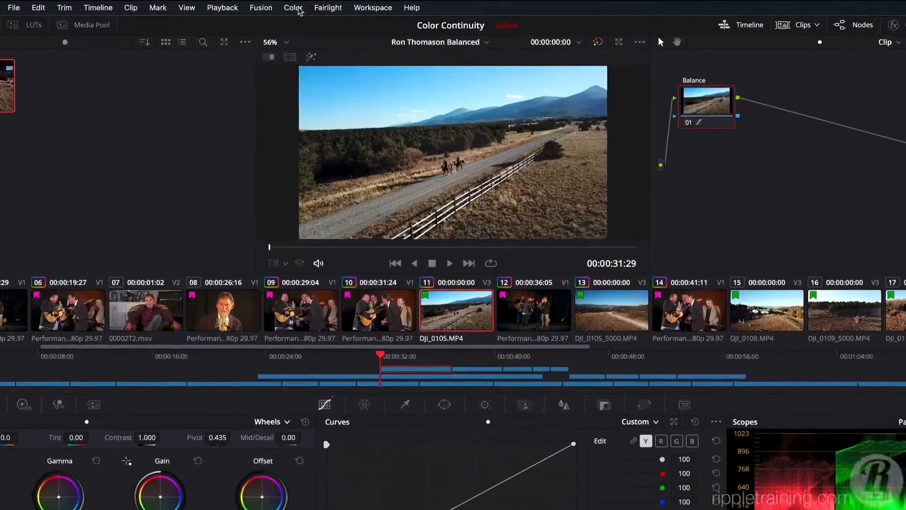
{"action": "left_click", "coordinate": [293, 8]}
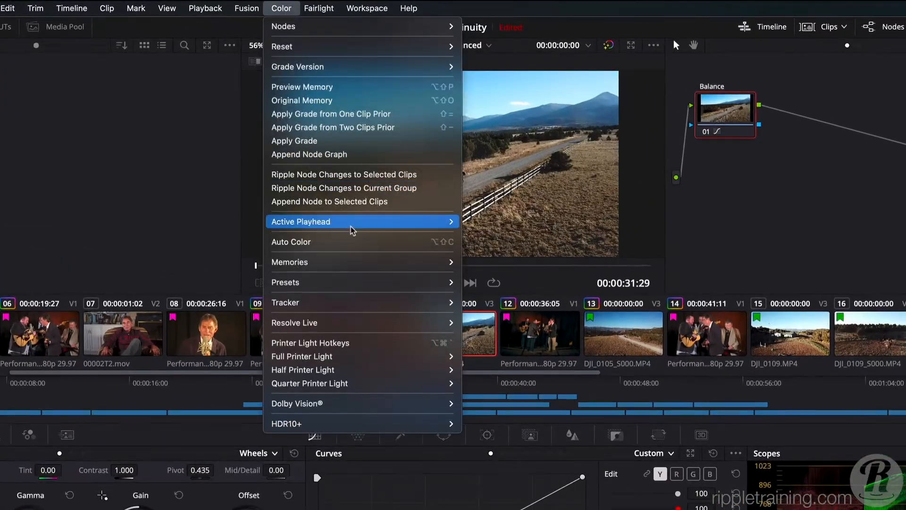
{"action": "mouse_move", "coordinate": [356, 223]}
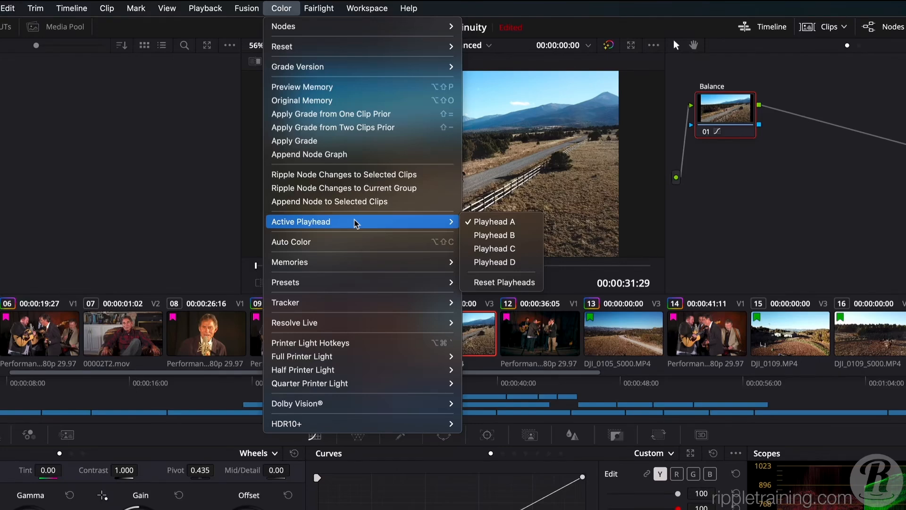
{"action": "left_click", "coordinate": [491, 235]}
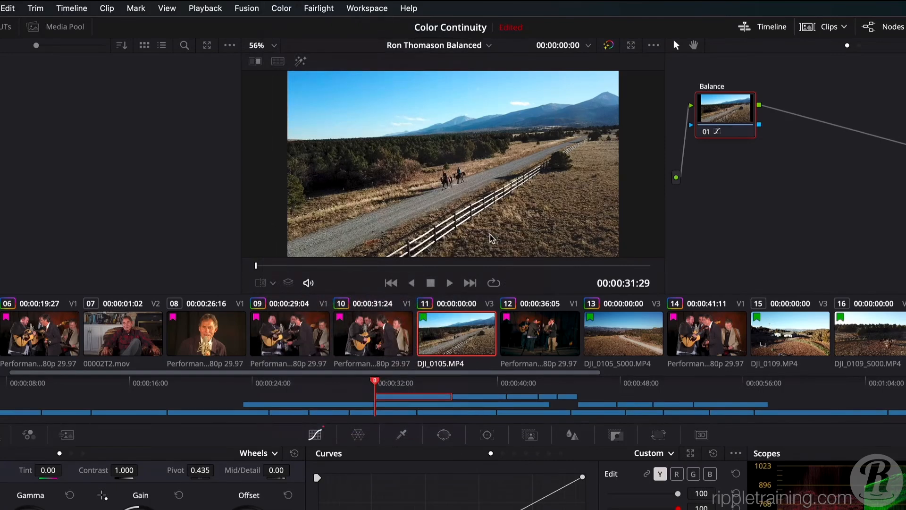
{"action": "left_click", "coordinate": [630, 335]}
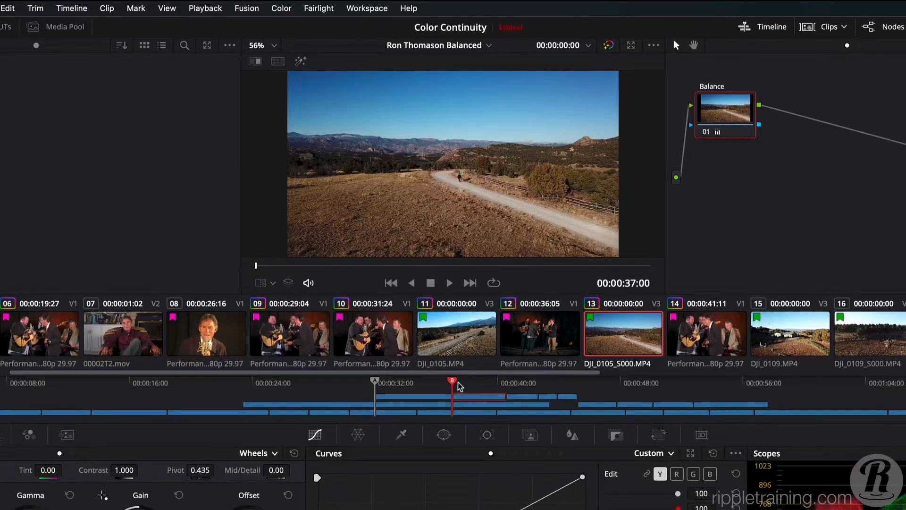
{"action": "left_click_drag", "start_coordinate": [452, 383], "coordinate": [475, 383]}
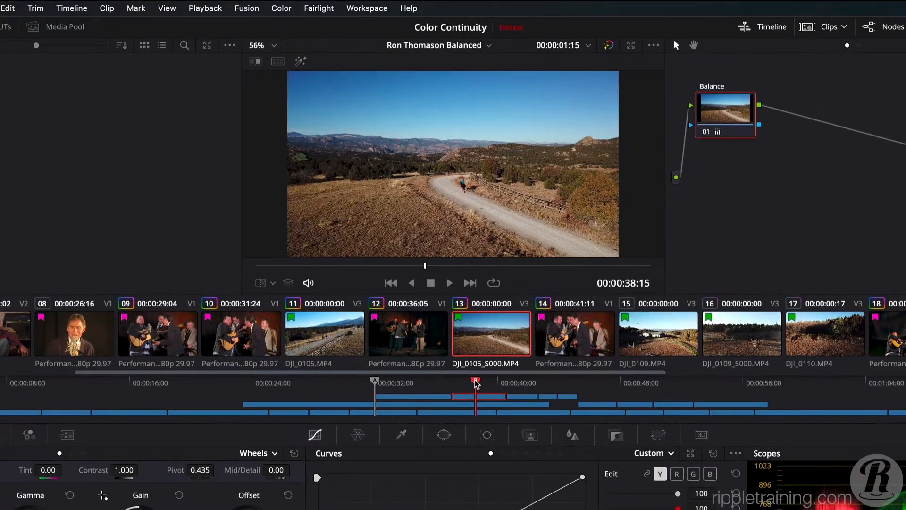
Move playhead A to about 00:00:32:17 and switch between playheads A and B to compare the two drone shots.
{"action": "left_click", "coordinate": [375, 382]}
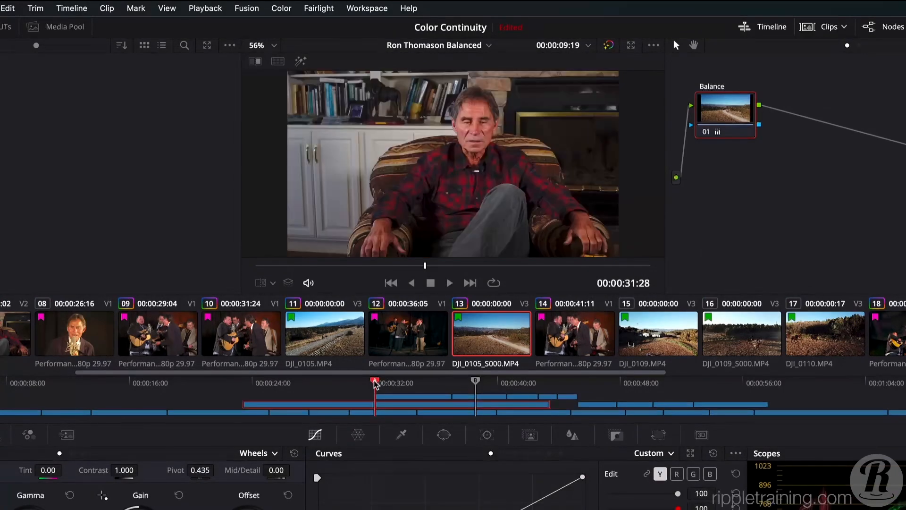
{"action": "left_click_drag", "start_coordinate": [375, 383], "coordinate": [383, 383]}
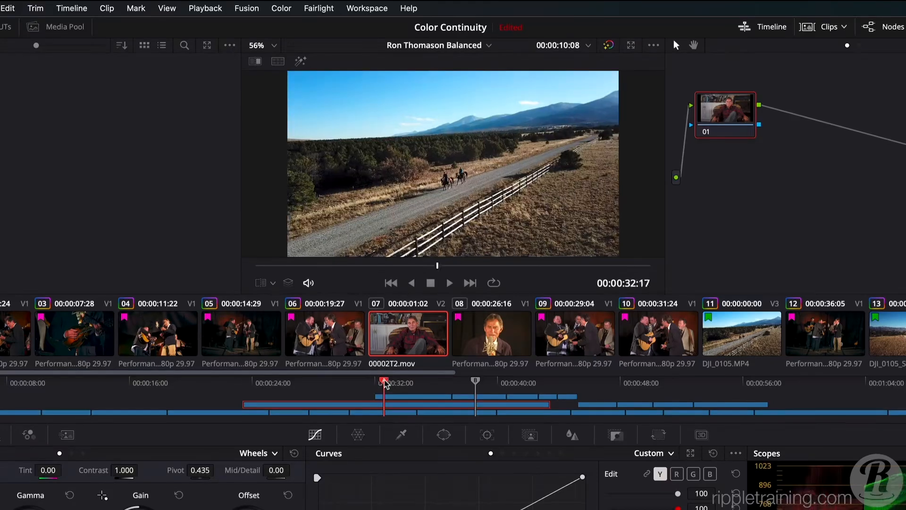
{"action": "left_click", "coordinate": [471, 382]}
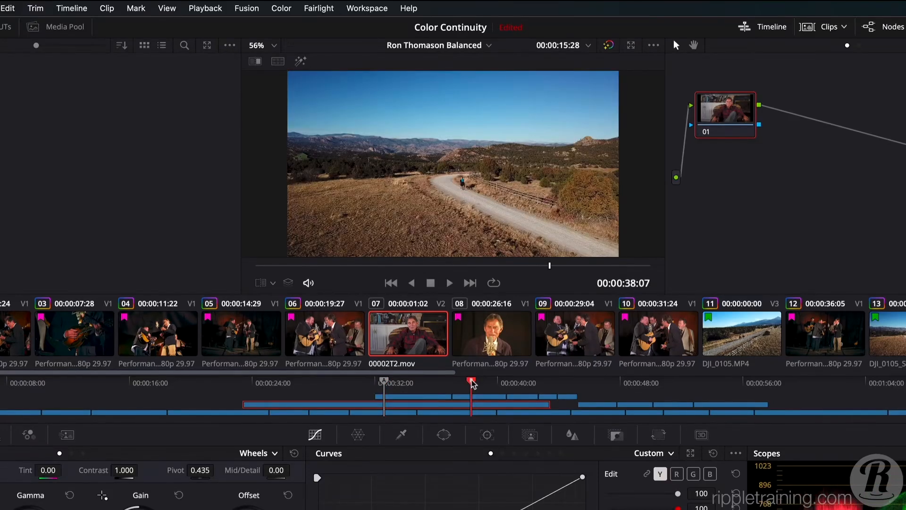
{"action": "left_click", "coordinate": [383, 381]}
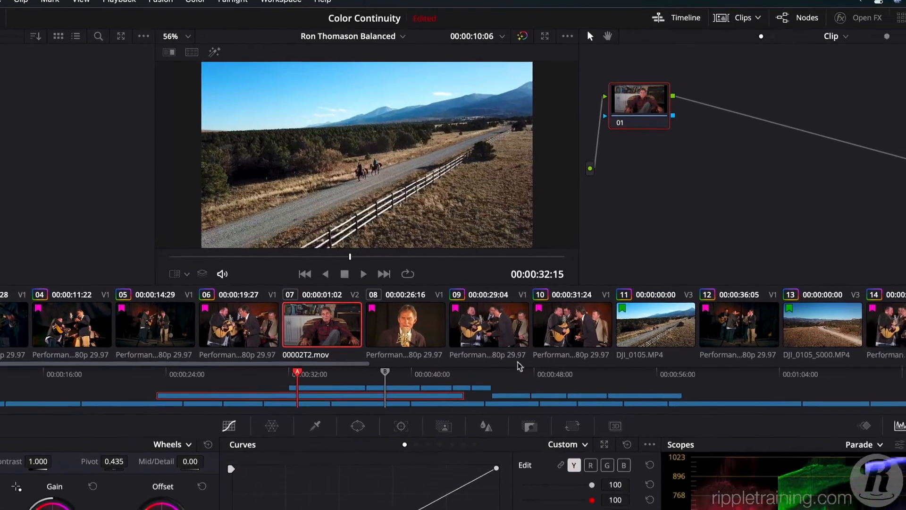
Reselect DJI_0105.MP4 with playhead A and alternate between playheads A and B, ending on B in DJI_0105_S000.MP4 at 00:00:38:10.
{"action": "left_click", "coordinate": [637, 330]}
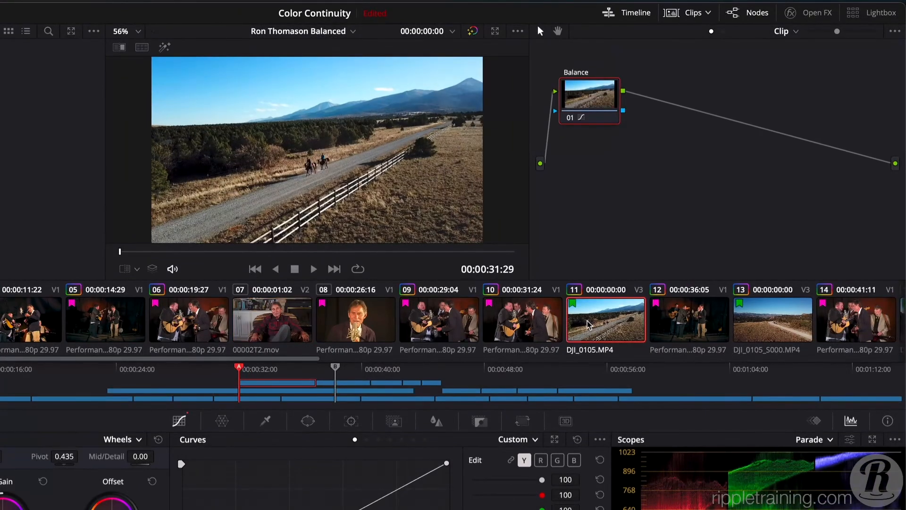
{"action": "left_click", "coordinate": [742, 326]}
{"action": "left_click", "coordinate": [612, 325]}
{"action": "left_click", "coordinate": [336, 366]}
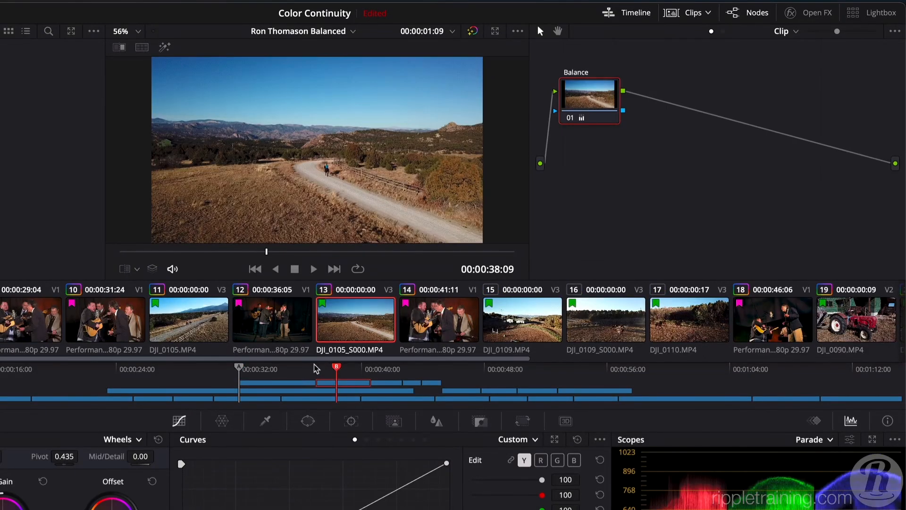
{"action": "left_click", "coordinate": [240, 366]}
{"action": "left_click", "coordinate": [337, 366]}
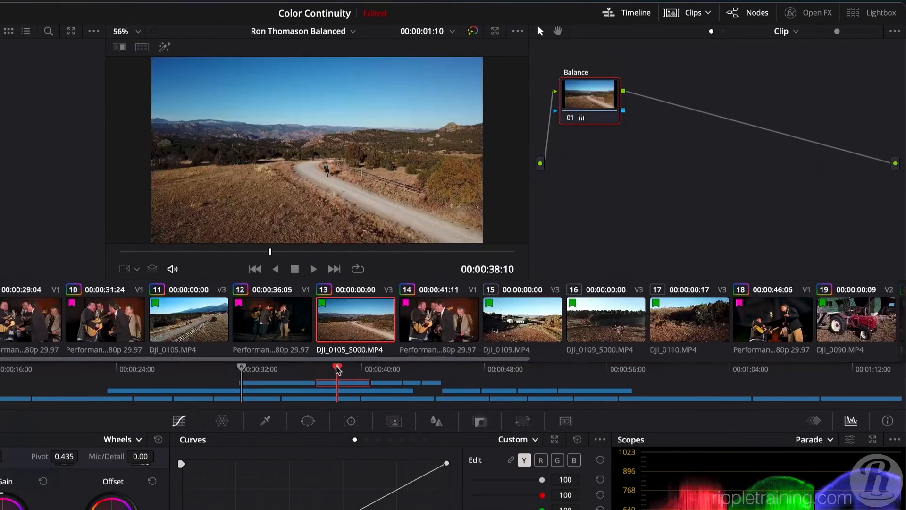
Activate Playhead C and place it at the start of DJI_0109.MP4.
{"action": "left_click", "coordinate": [145, 8]}
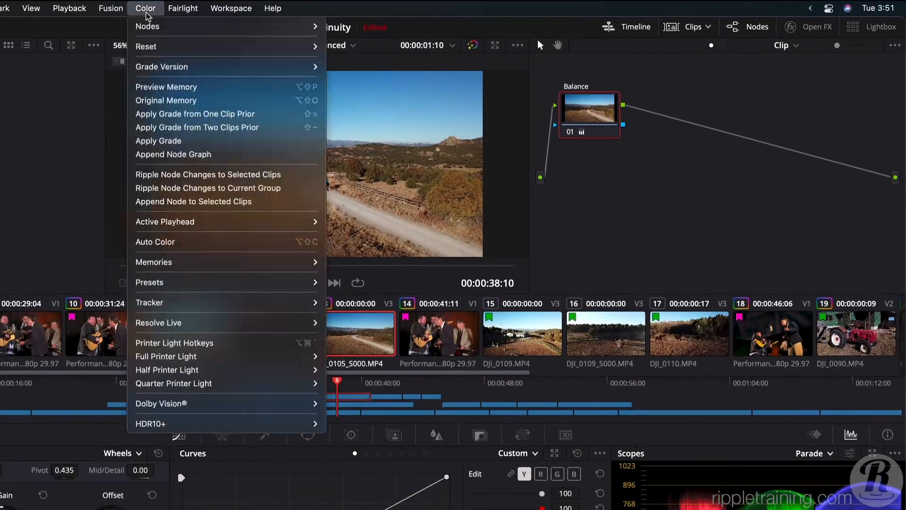
{"action": "mouse_move", "coordinate": [213, 225]}
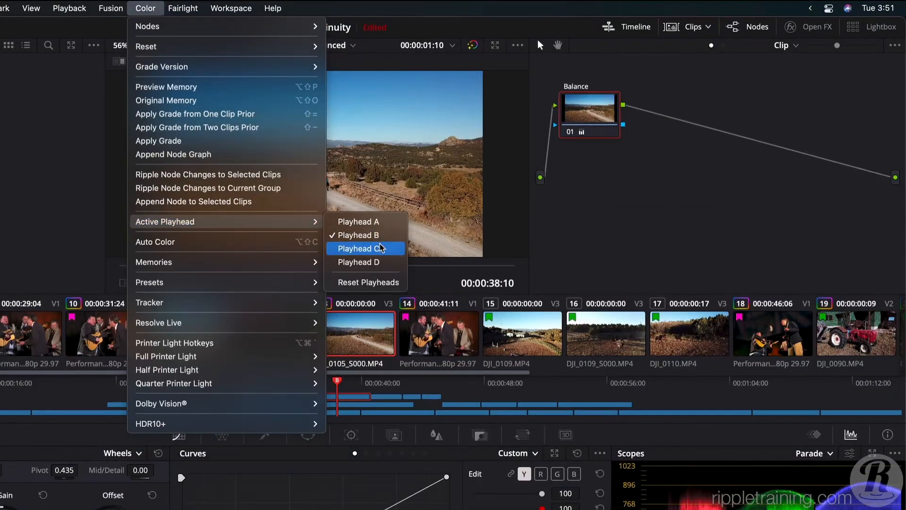
{"action": "left_click", "coordinate": [381, 247]}
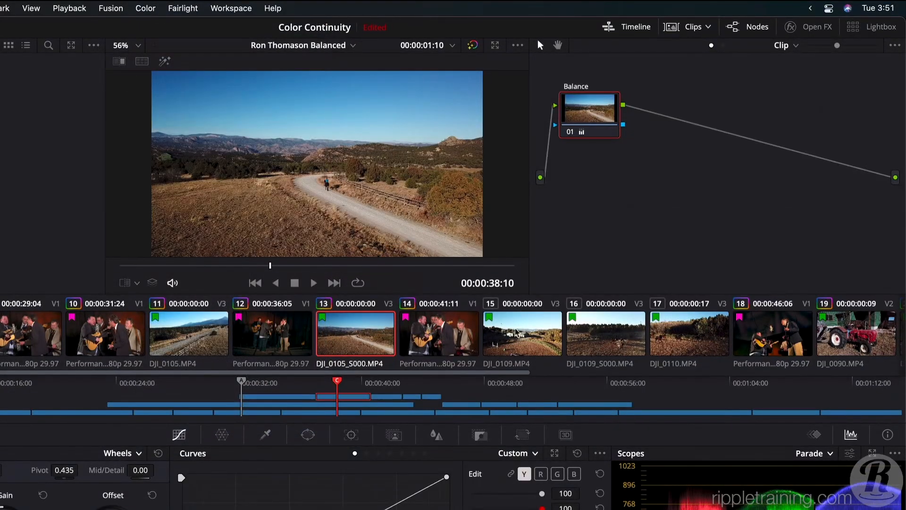
{"action": "left_click", "coordinate": [522, 338]}
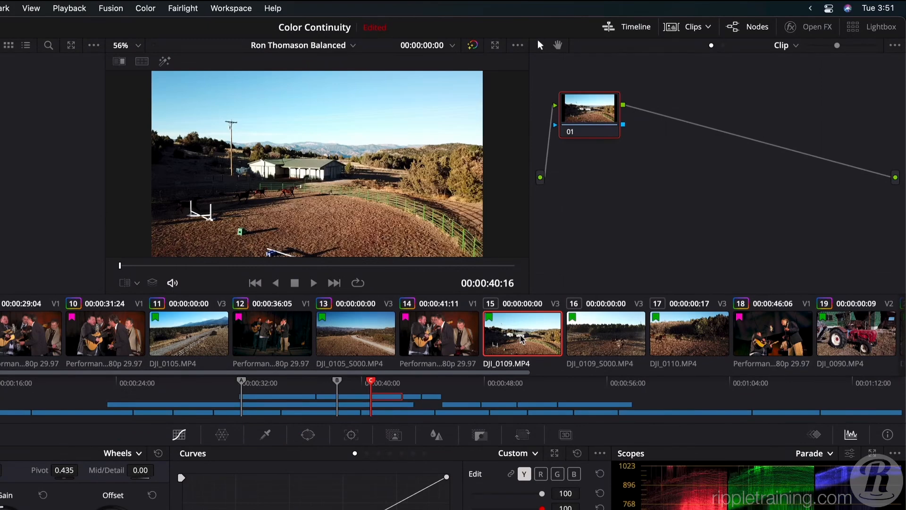
Activate Playhead D and place it at the start of DJI_0109_S000.MP4.
{"action": "left_click", "coordinate": [155, 10]}
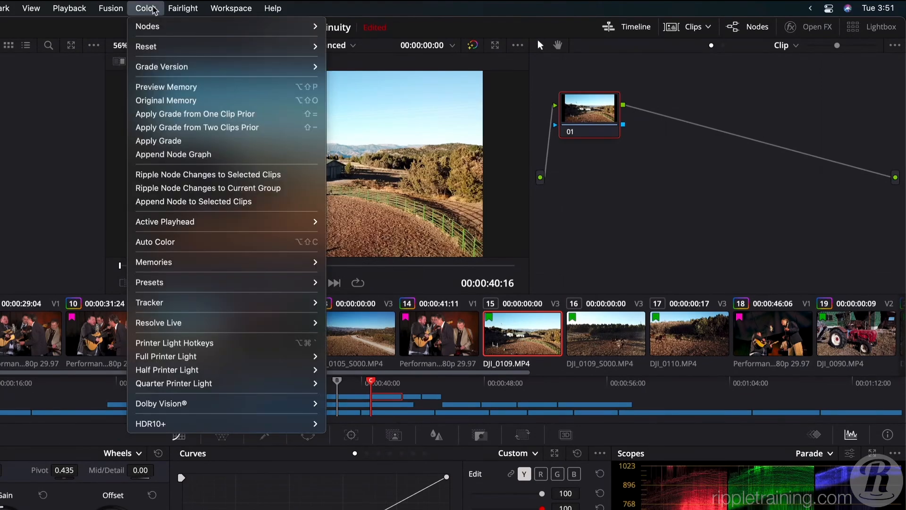
{"action": "mouse_move", "coordinate": [216, 222]}
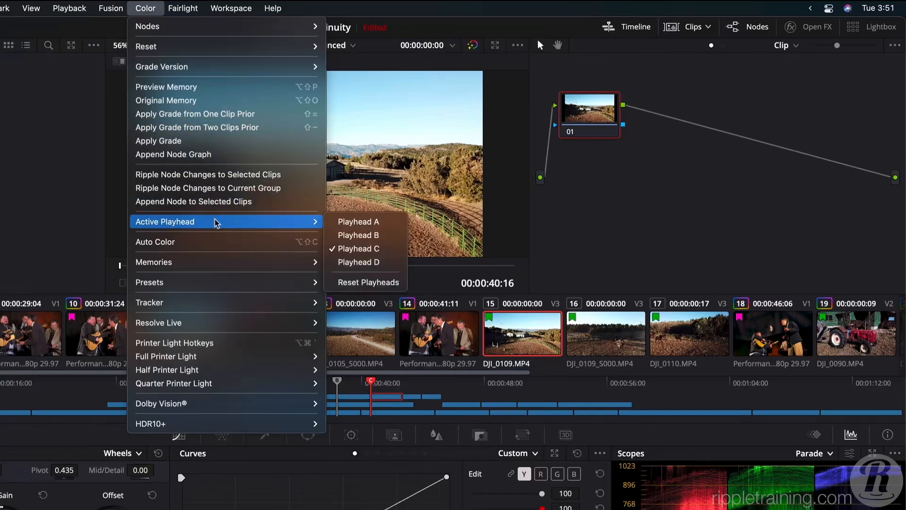
{"action": "left_click", "coordinate": [385, 262]}
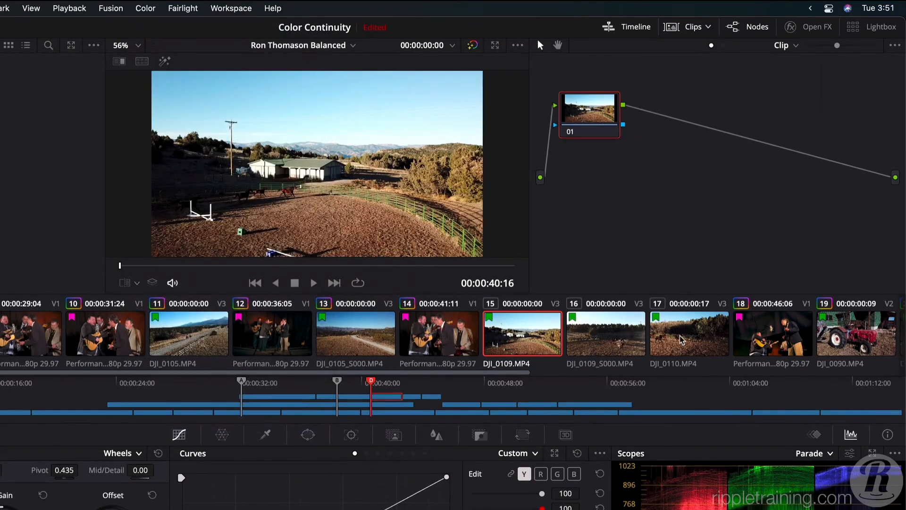
{"action": "left_click", "coordinate": [619, 343]}
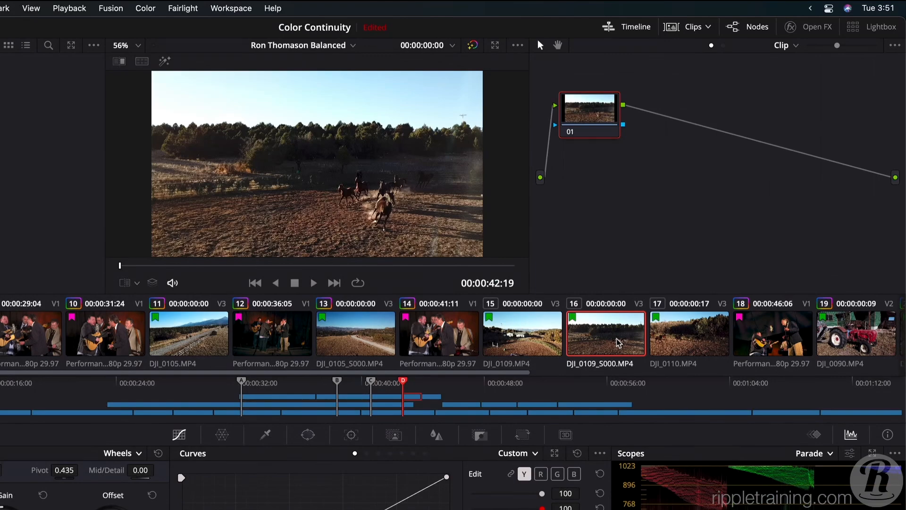
{"action": "mouse_move", "coordinate": [407, 380]}
{"action": "left_mouse_down"}
{"action": "mouse_move", "coordinate": [481, 381]}
{"action": "mouse_move", "coordinate": [403, 381]}
{"action": "left_mouse_up"}
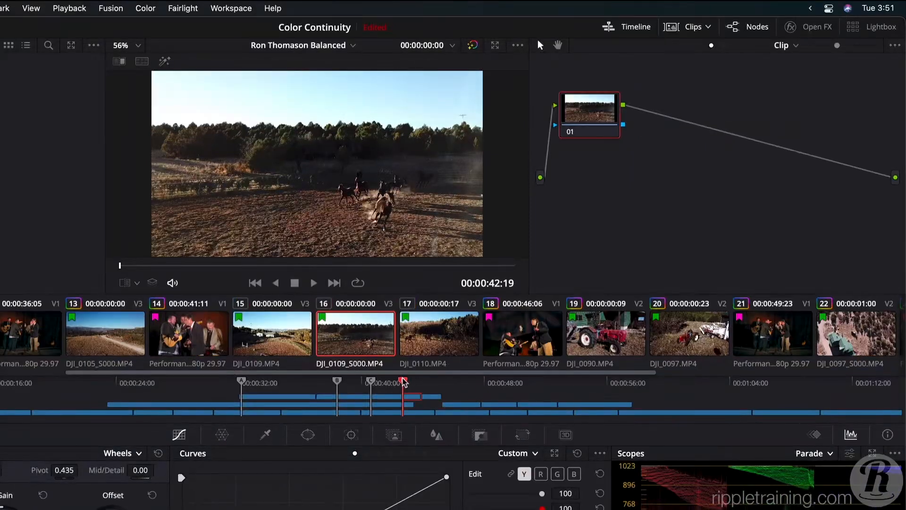
Show the four playheads as a split screen in the viewer and move playhead D to 00:00:42:01 in DJI_0109.MP4.
{"action": "right_click", "coordinate": [298, 151]}
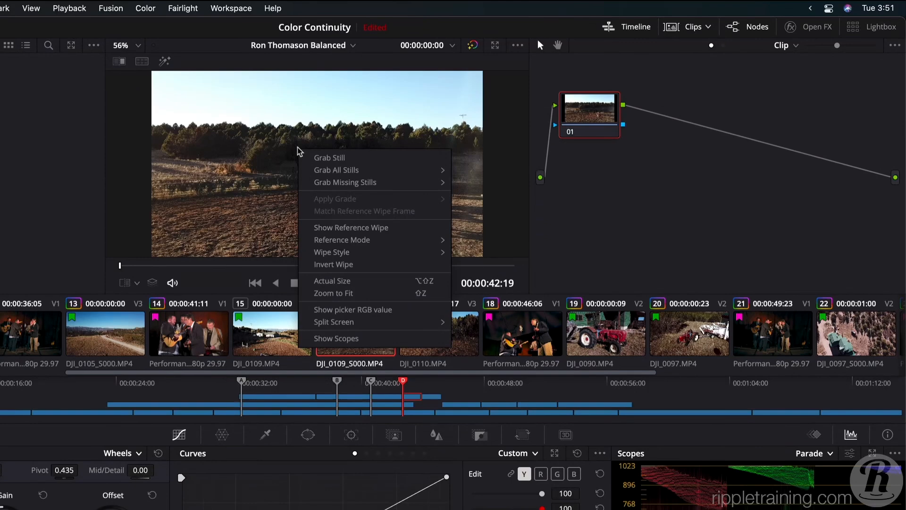
{"action": "mouse_move", "coordinate": [383, 323]}
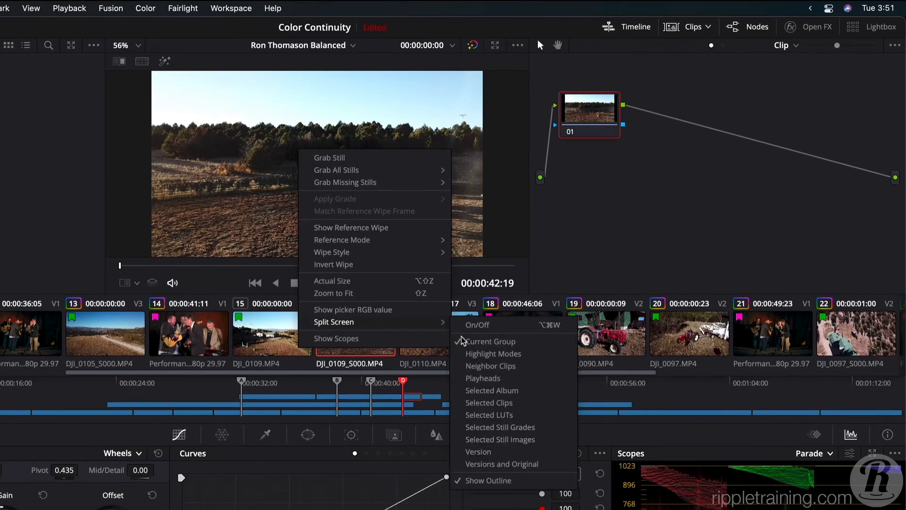
{"action": "left_click", "coordinate": [511, 377]}
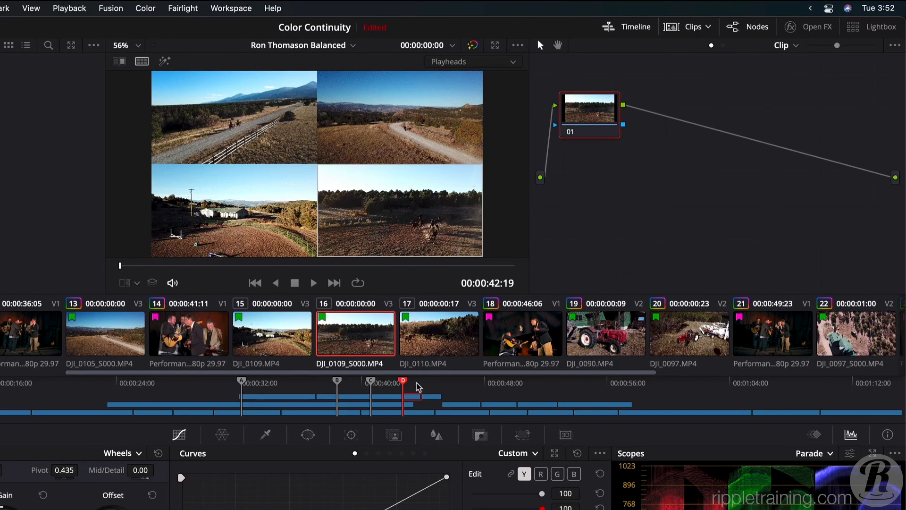
{"action": "mouse_move", "coordinate": [403, 382]}
{"action": "left_mouse_down"}
{"action": "mouse_move", "coordinate": [446, 383]}
{"action": "mouse_move", "coordinate": [394, 381]}
{"action": "left_mouse_up"}
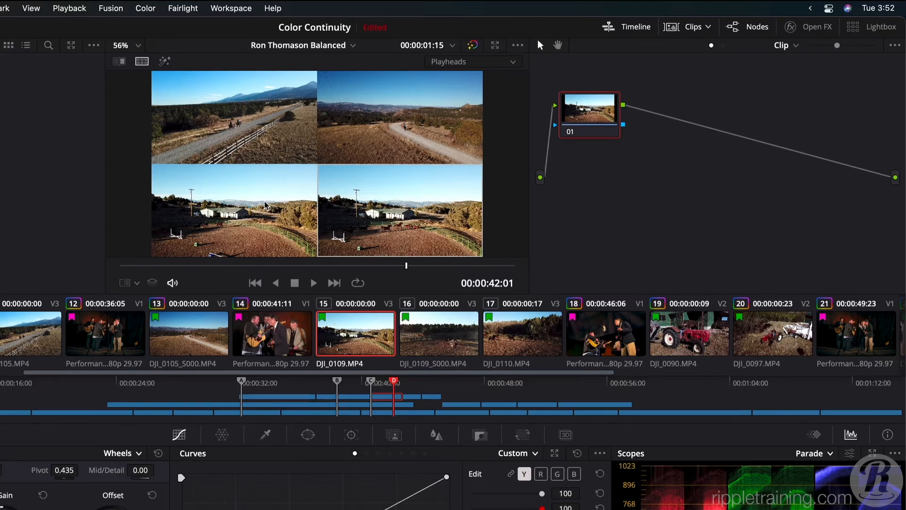
Reset the playheads so that only a single timeline playhead remains.
{"action": "left_click", "coordinate": [154, 10]}
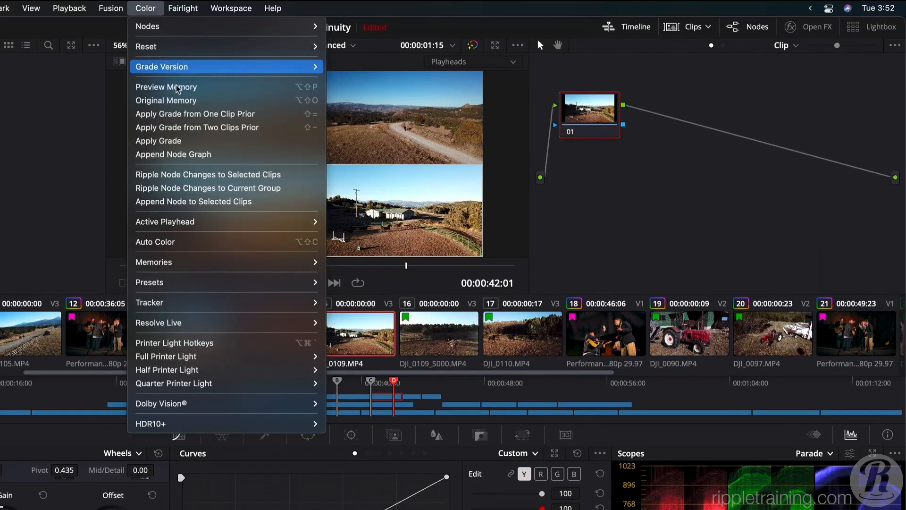
{"action": "mouse_move", "coordinate": [220, 229]}
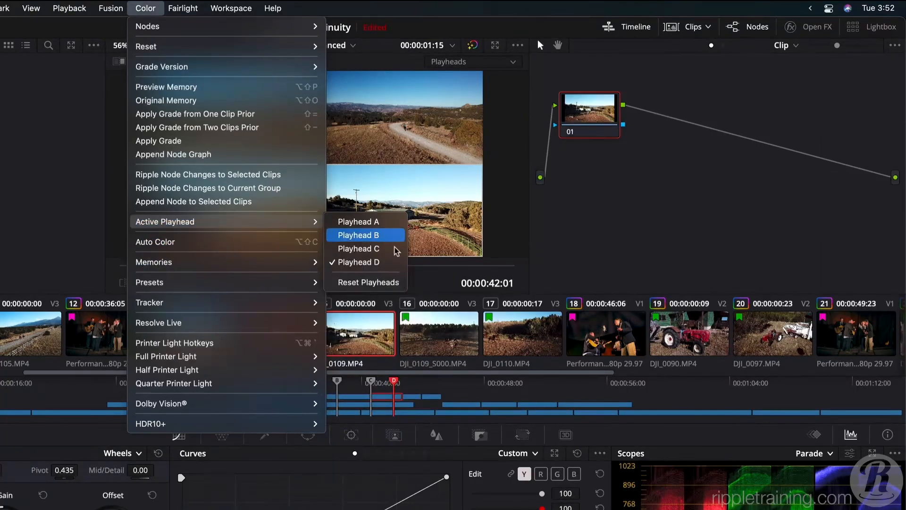
{"action": "left_click", "coordinate": [383, 283]}
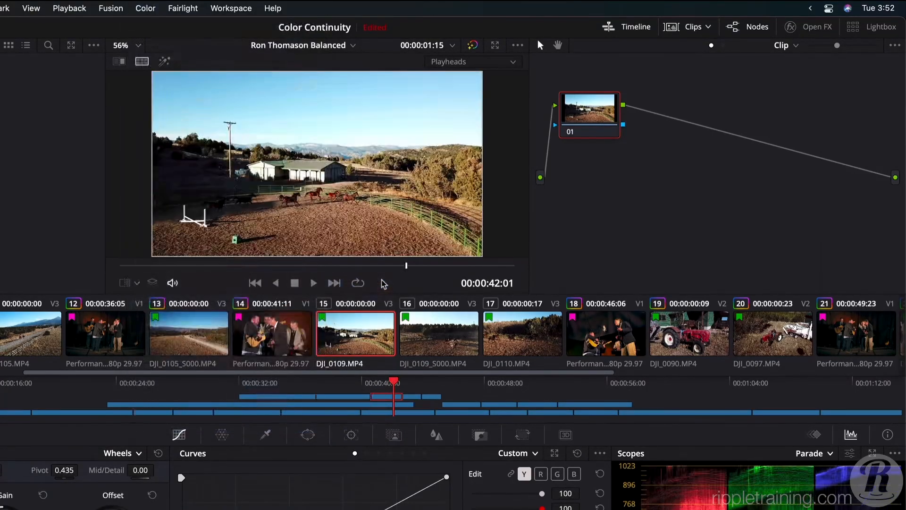